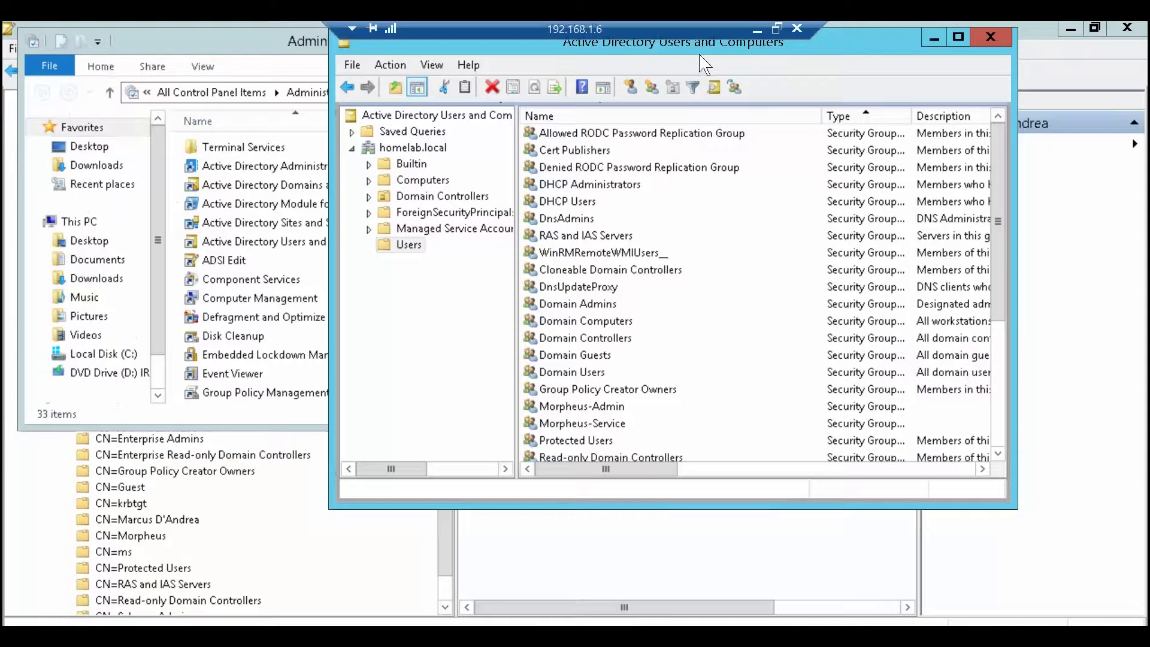
# Review the ms user and the Morpheus-Admin and Morpheus-Service security groups in the homelab.local Users container, with the window maximized
pyautogui.doubleClick(700, 52)
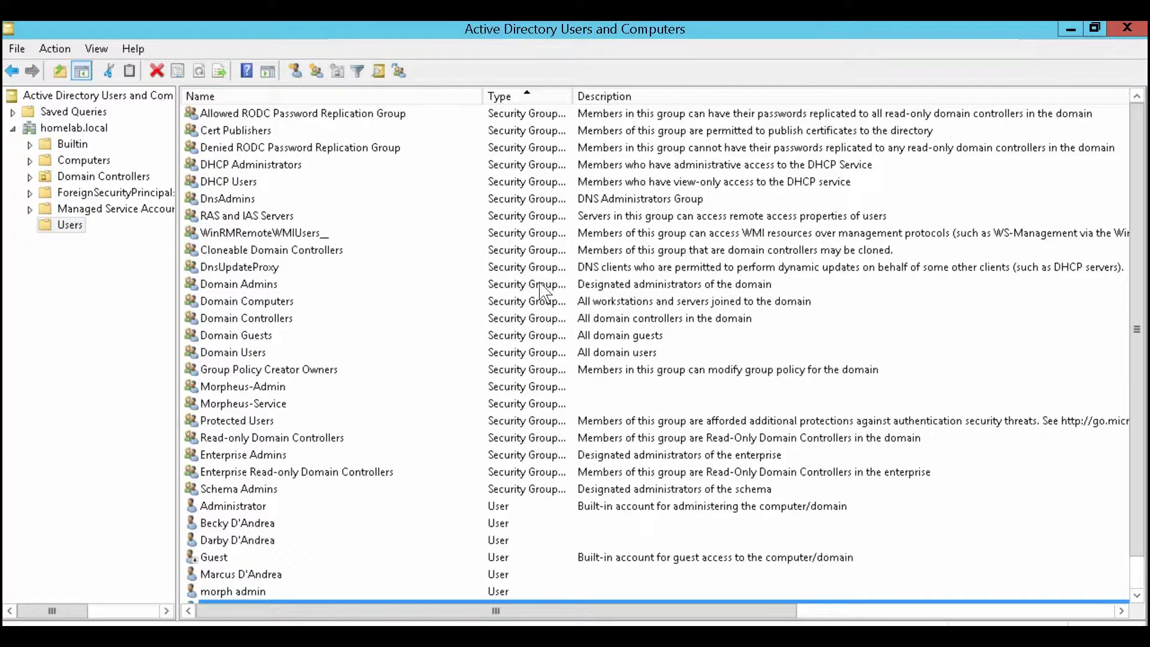
pyautogui.scroll(-1, 542, 302)
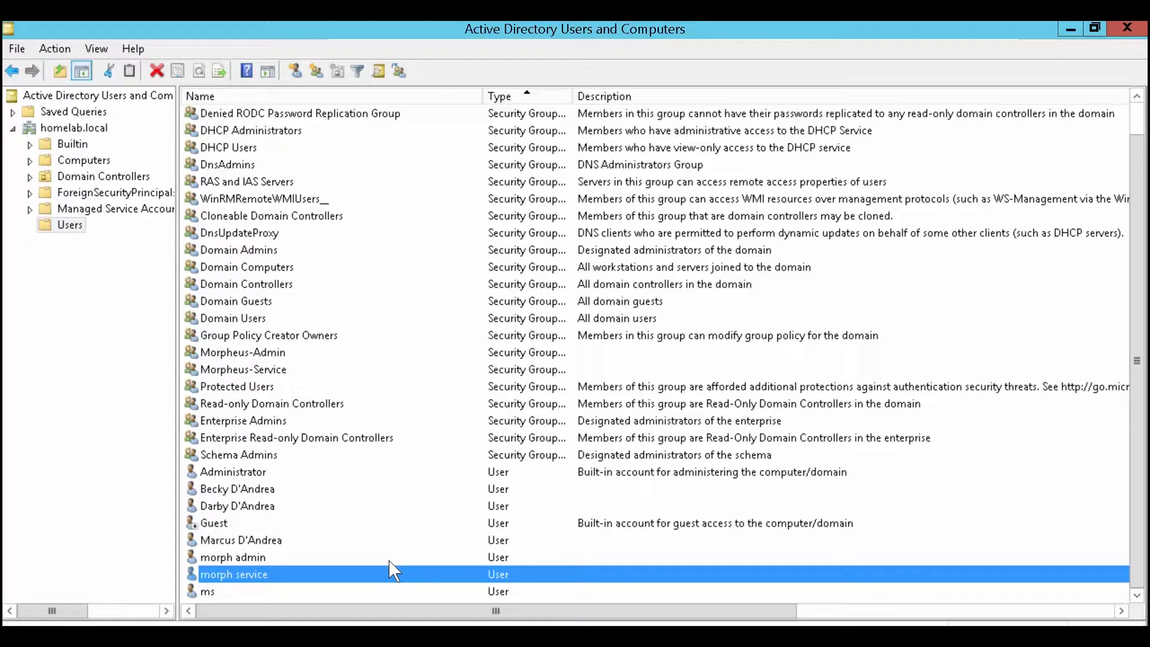
pyautogui.click(391, 595)
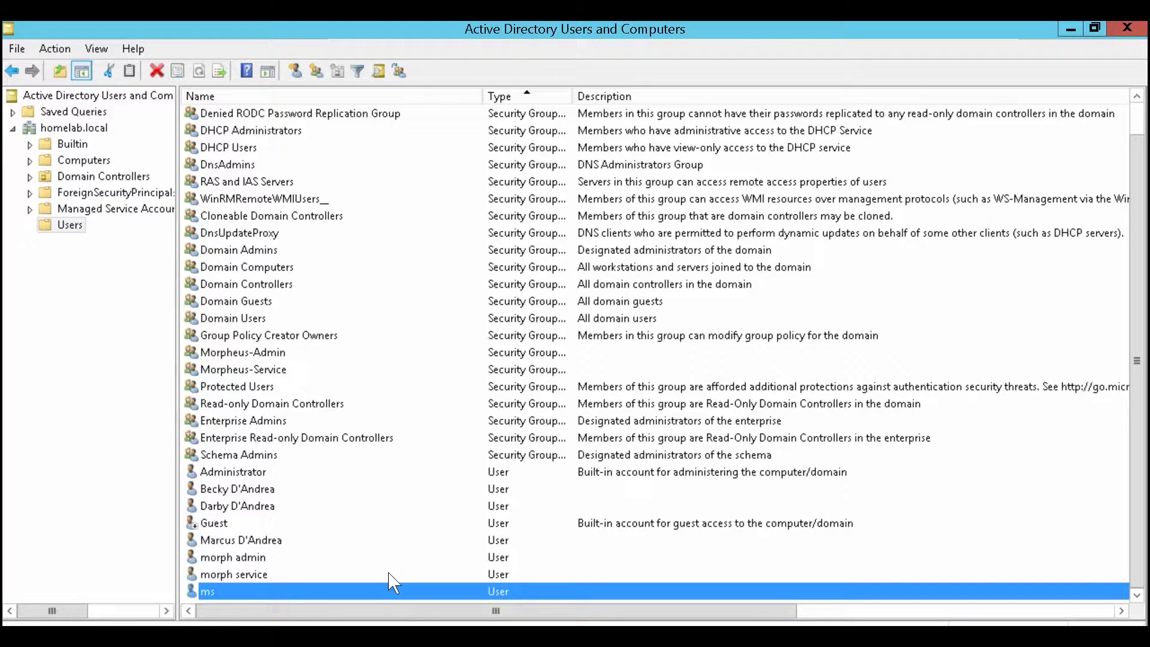
pyautogui.scroll(1, 392, 579)
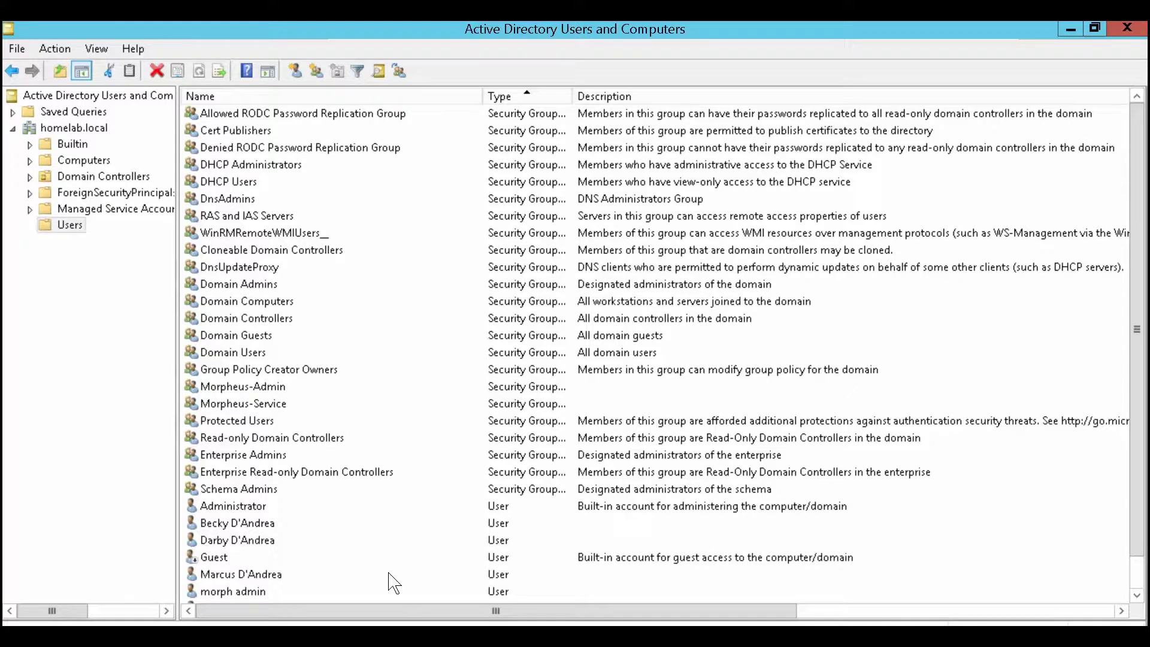
pyautogui.click(295, 388)
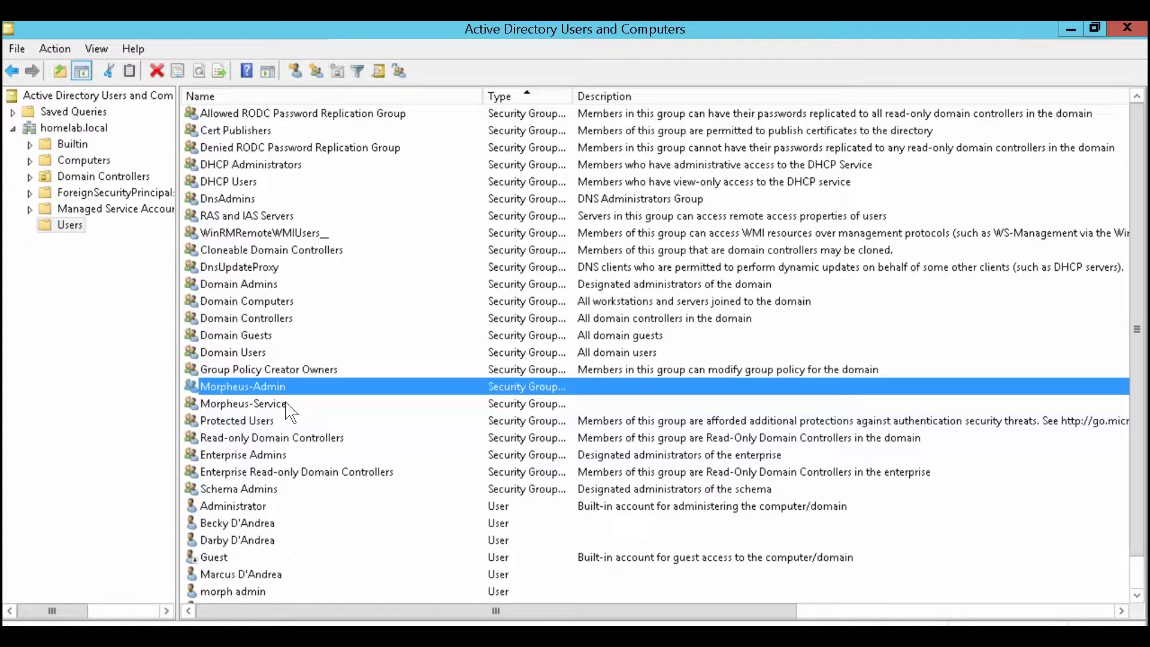
pyautogui.click(287, 406)
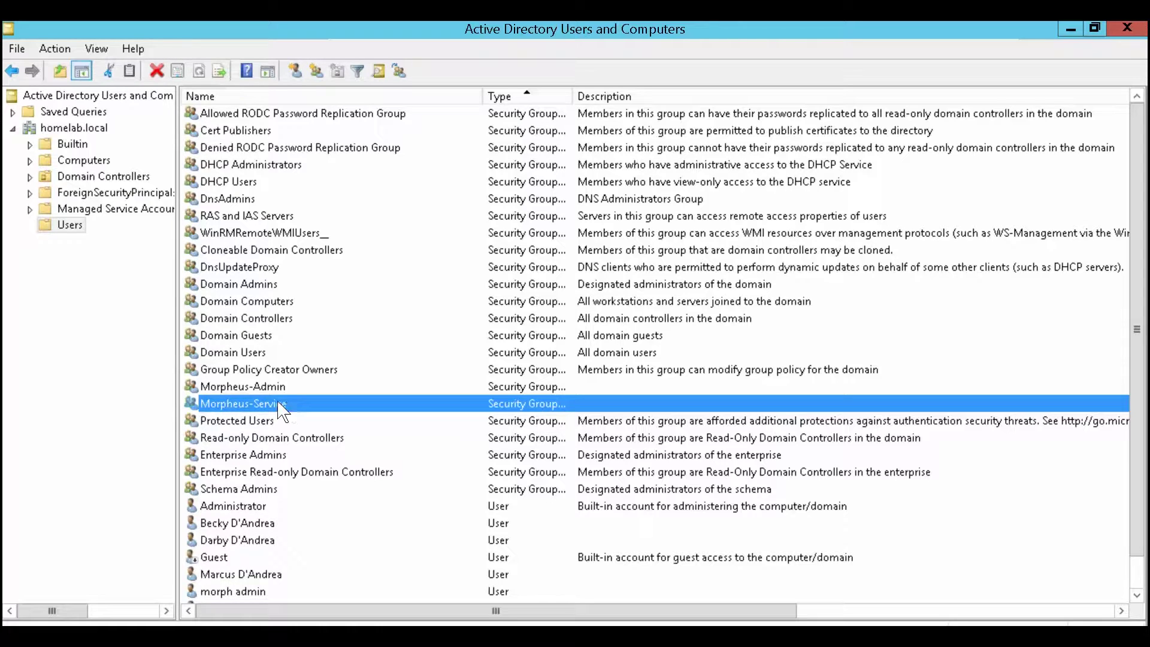
pyautogui.click(280, 388)
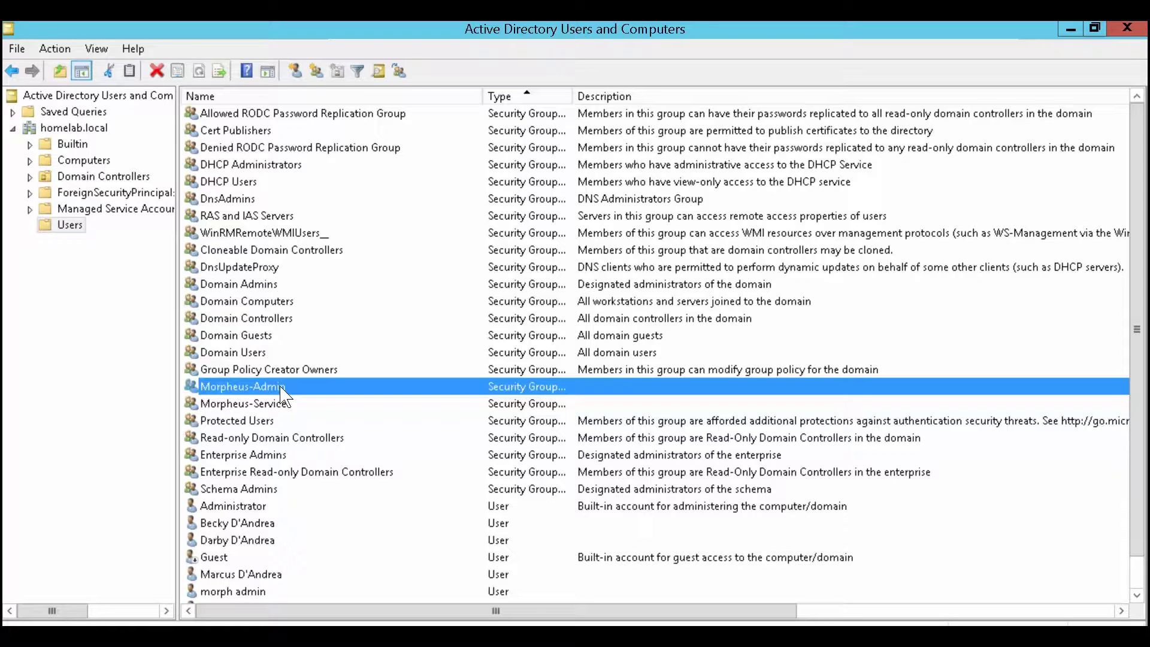
# Check the group memberships of the morph admin user, highlighting Morpheus-Admin, and close its properties
pyautogui.scroll(-1, 281, 395)
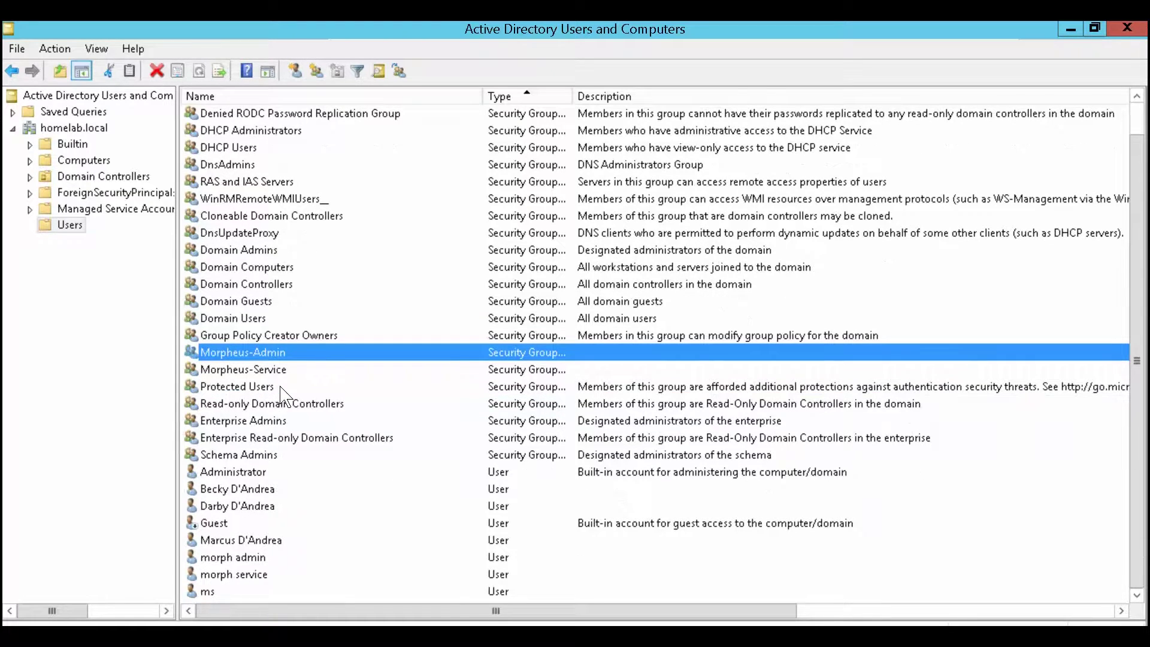
pyautogui.click(252, 573)
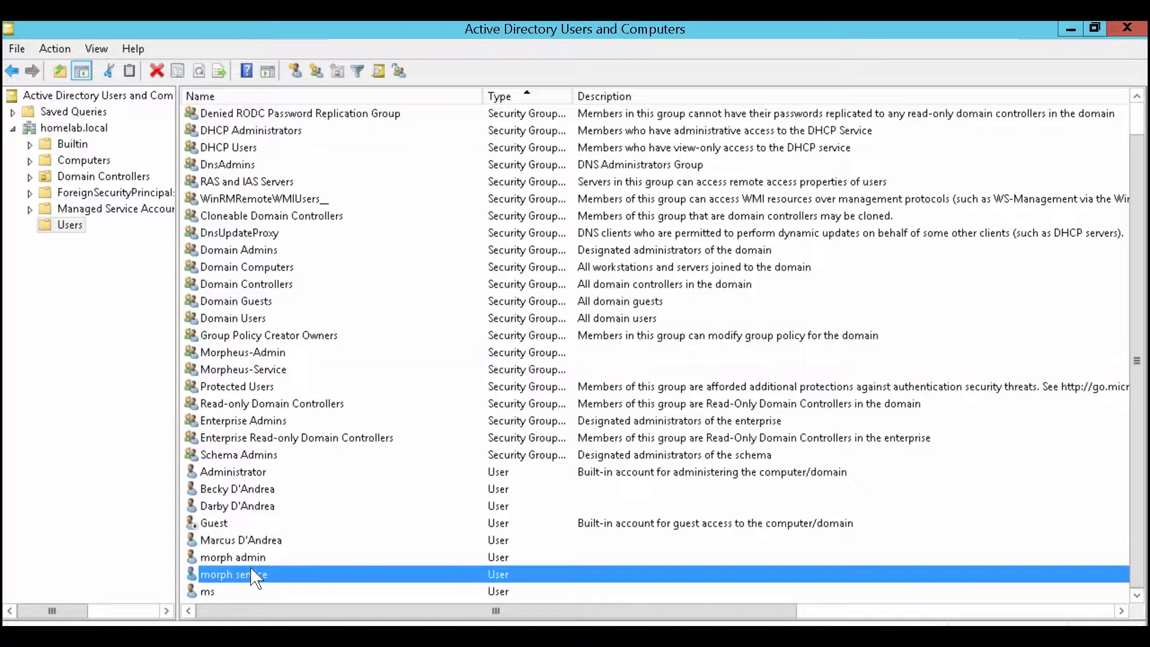
pyautogui.click(284, 561)
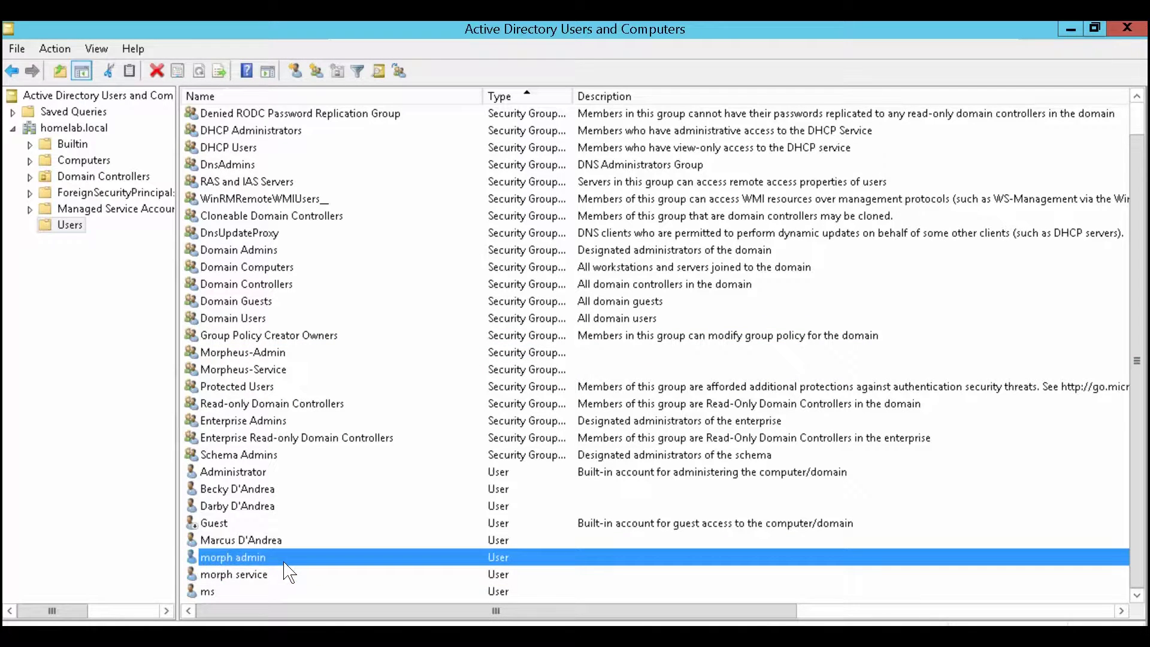
pyautogui.doubleClick(285, 561)
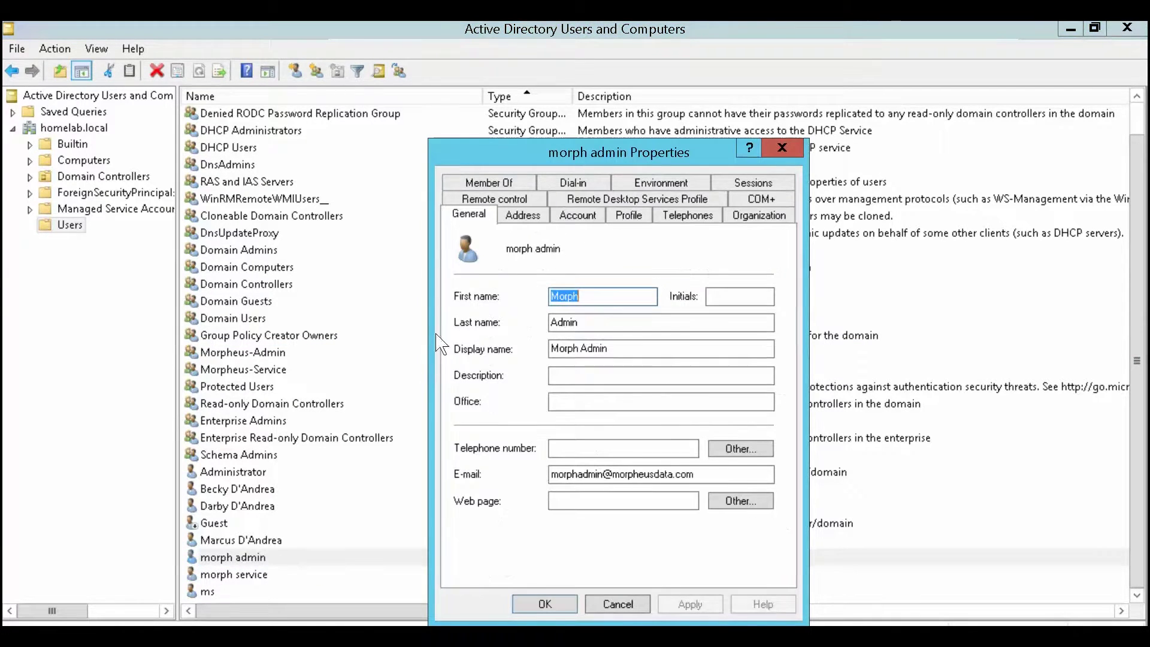
pyautogui.click(489, 182)
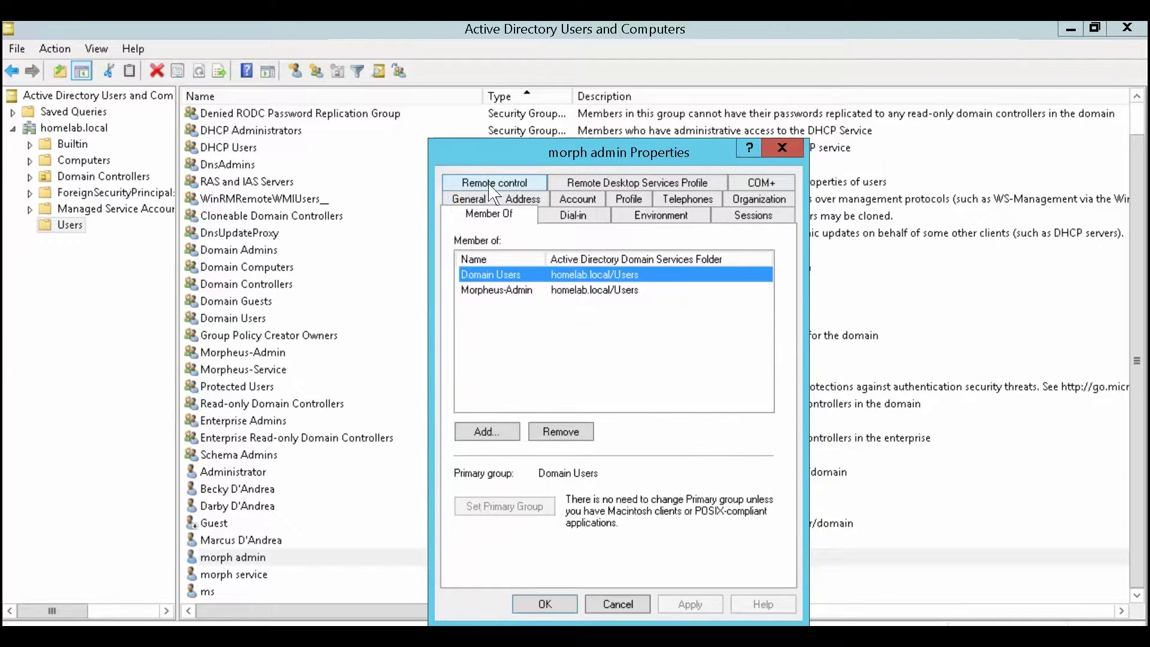
pyautogui.click(520, 293)
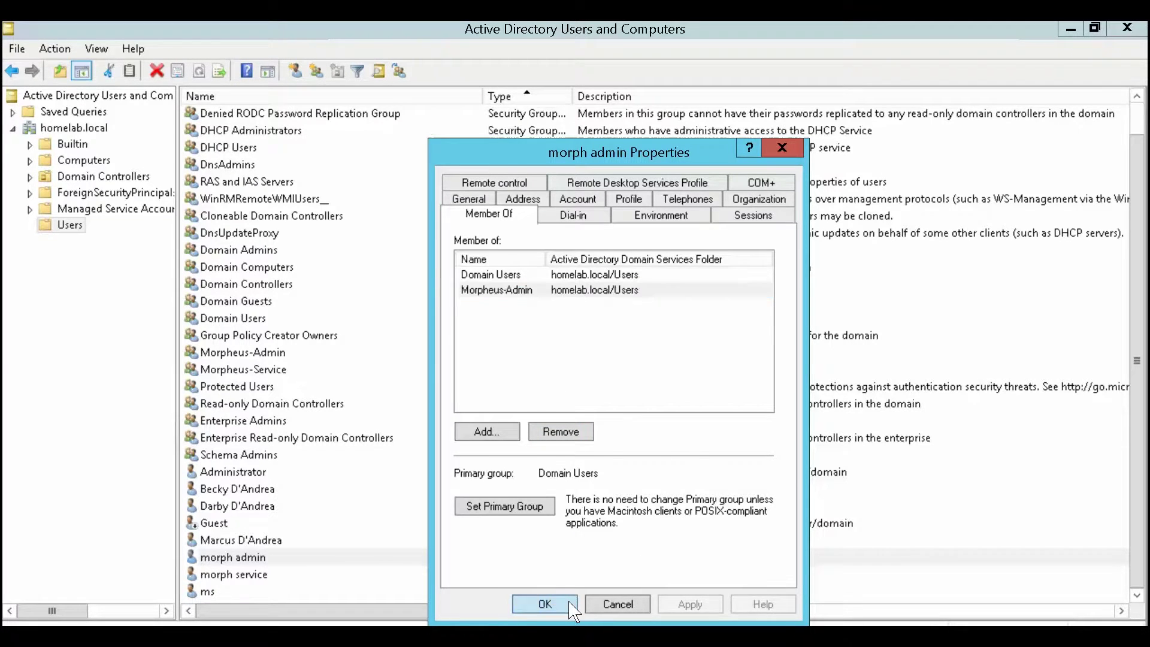
pyautogui.click(544, 603)
# Check the group memberships of the morph service user and close its properties
pyautogui.doubleClick(243, 573)
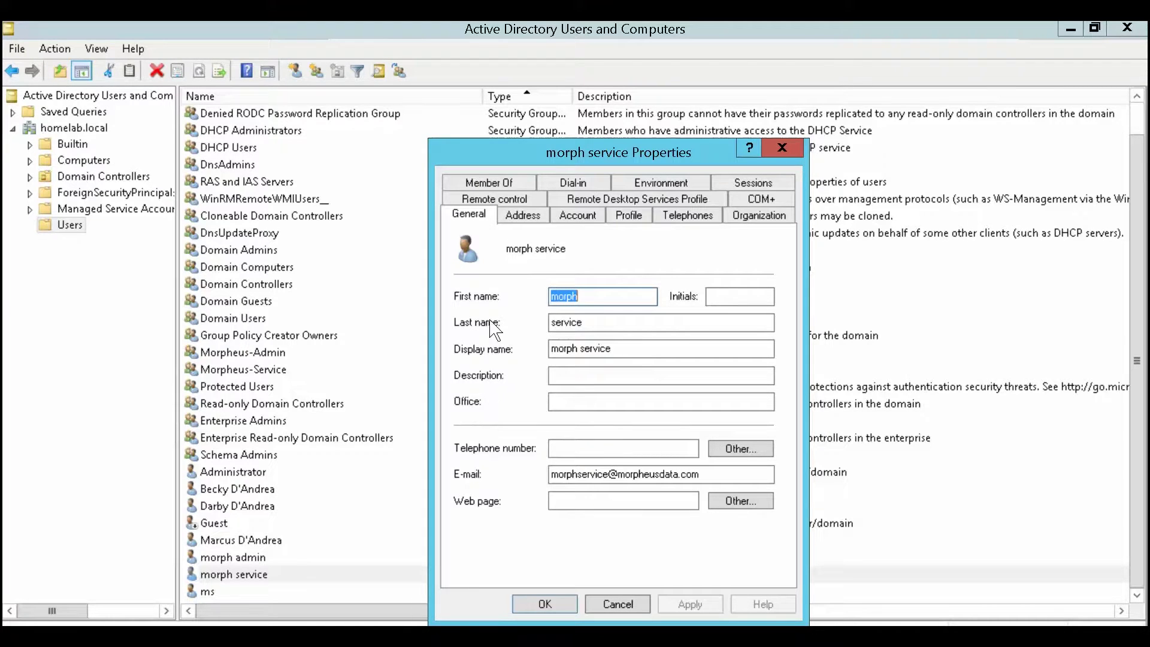
pyautogui.click(489, 183)
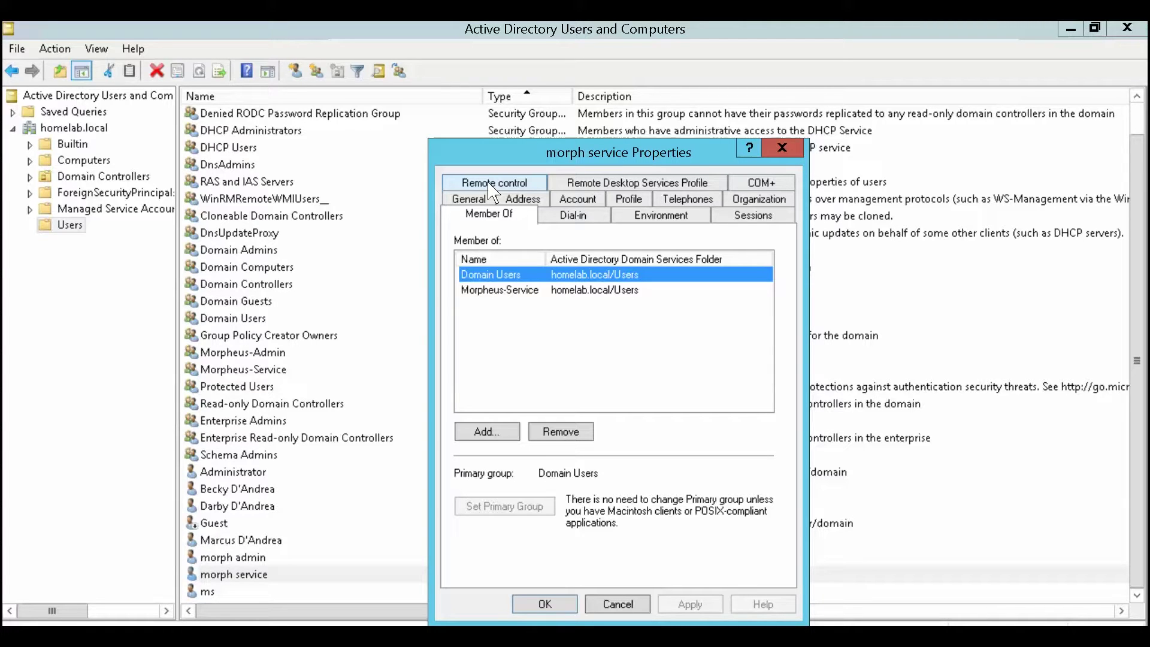
pyautogui.click(545, 602)
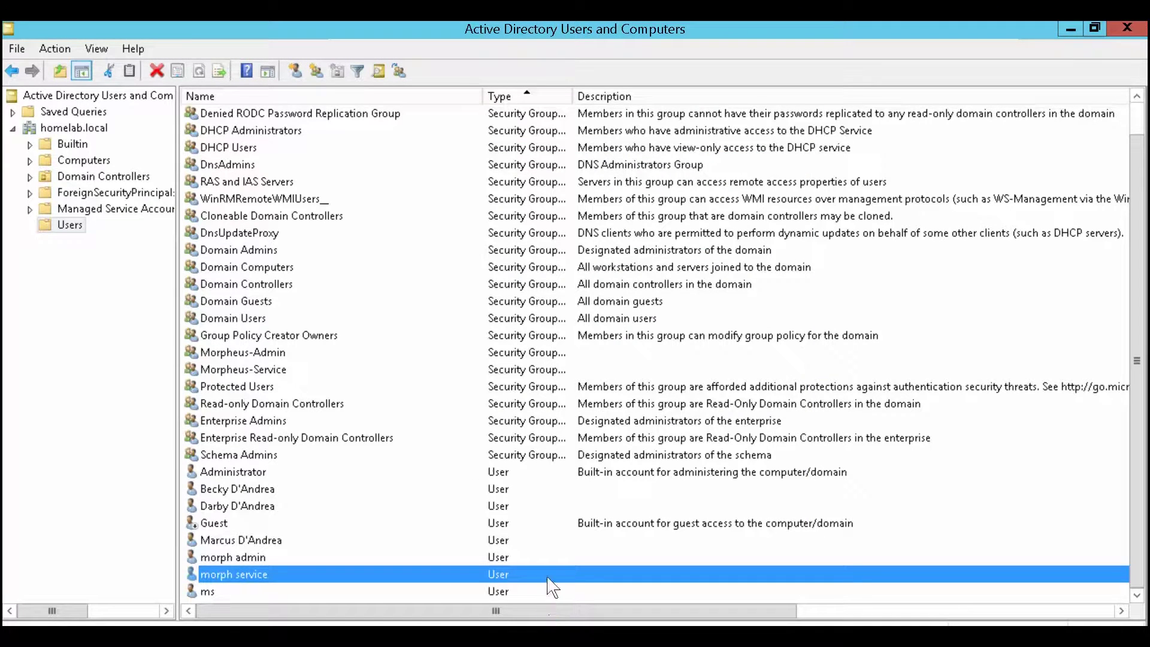
# Switch to the Morpheus web application and log in with the administrator's username and account password
pyautogui.moveTo(574, 24)
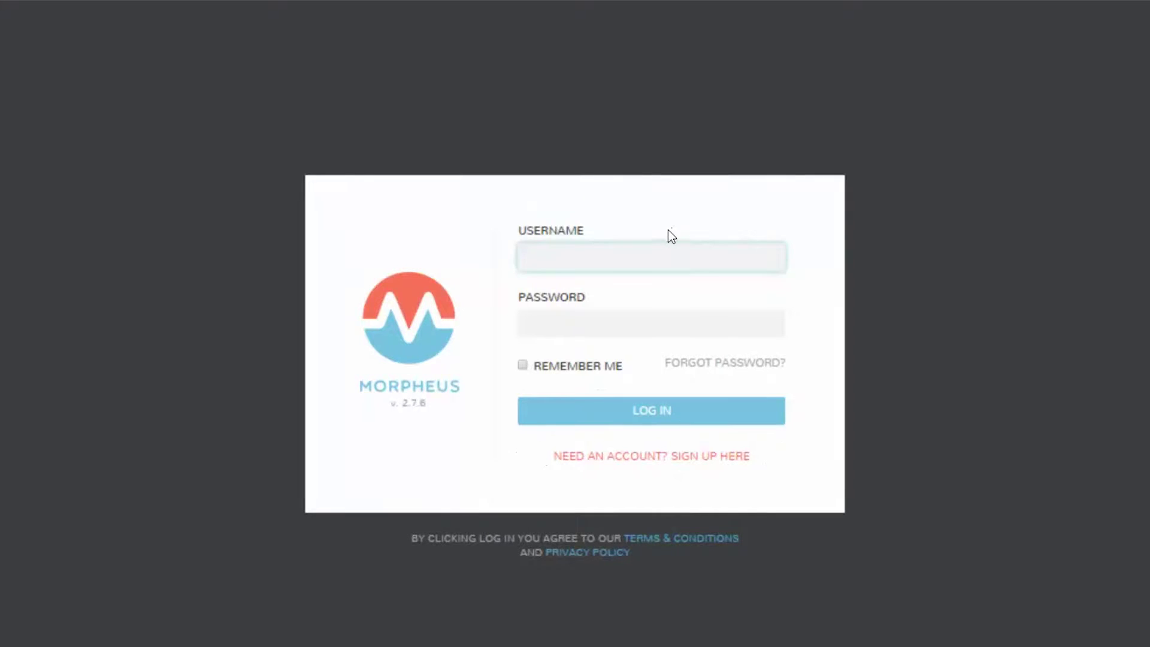
pyautogui.write('marcus')
pyautogui.press('Tab')
pyautogui.write('********')
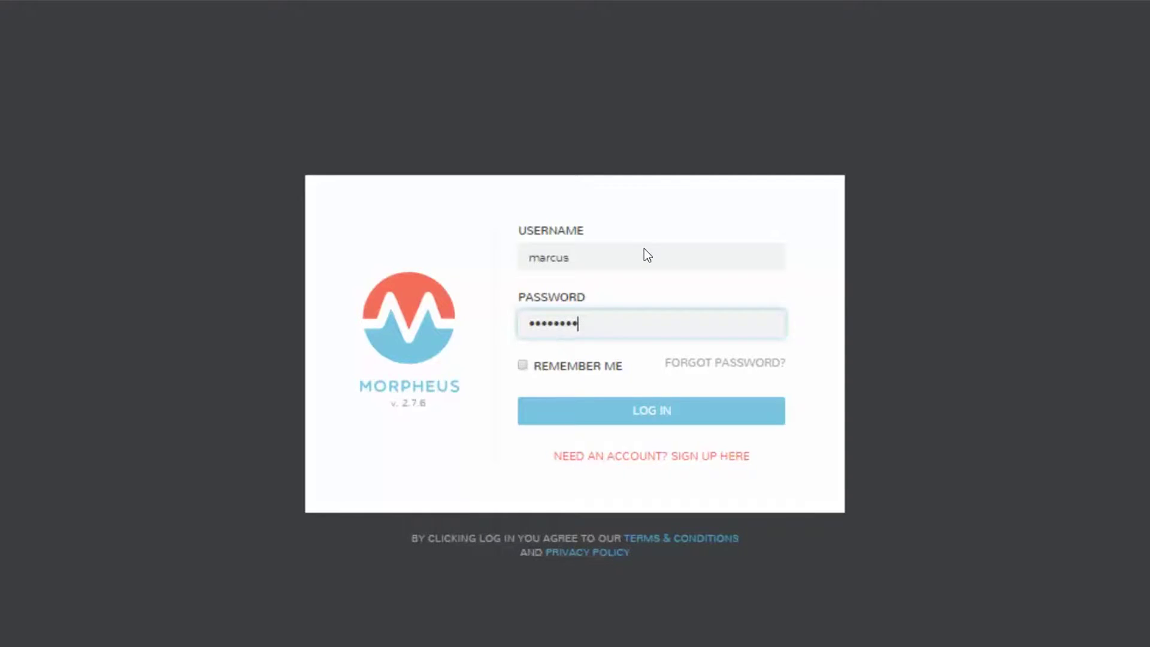
pyautogui.press('Return')
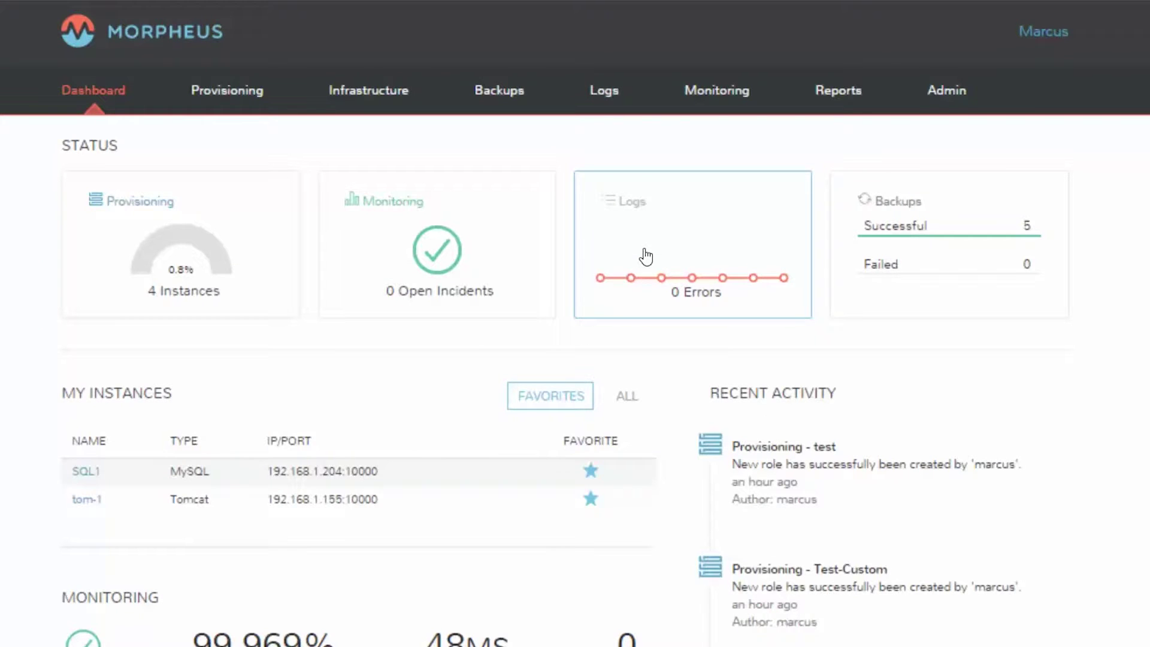
# Open the identity sources of the accounts in the administration area
pyautogui.click(939, 95)
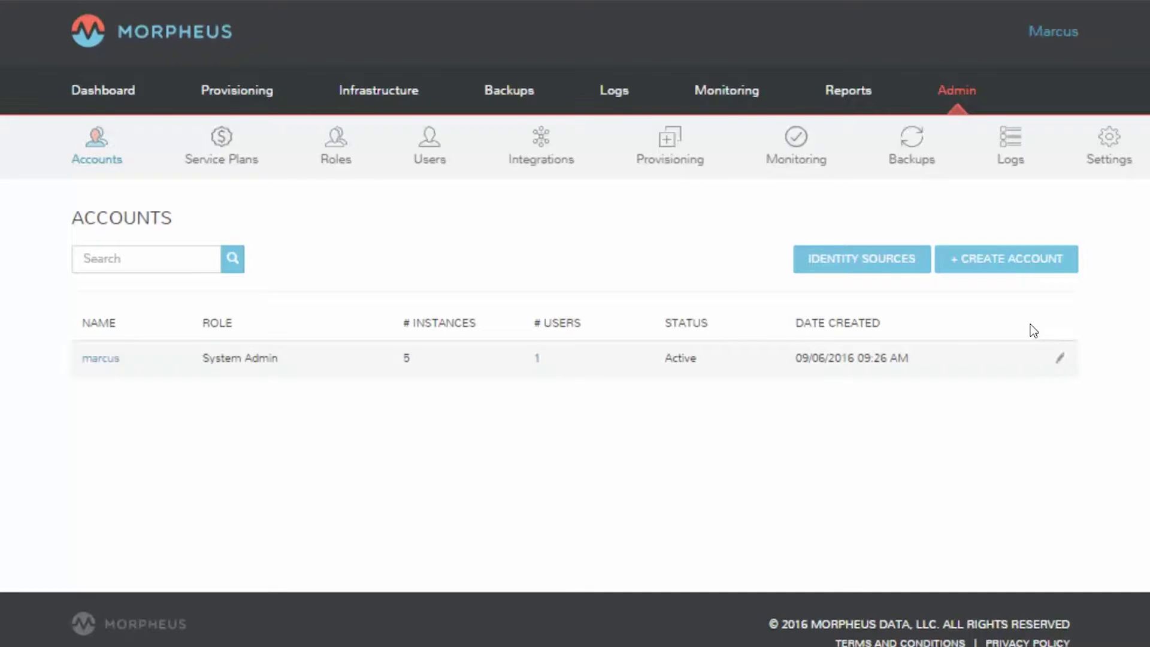
pyautogui.click(843, 278)
pyautogui.click(842, 275)
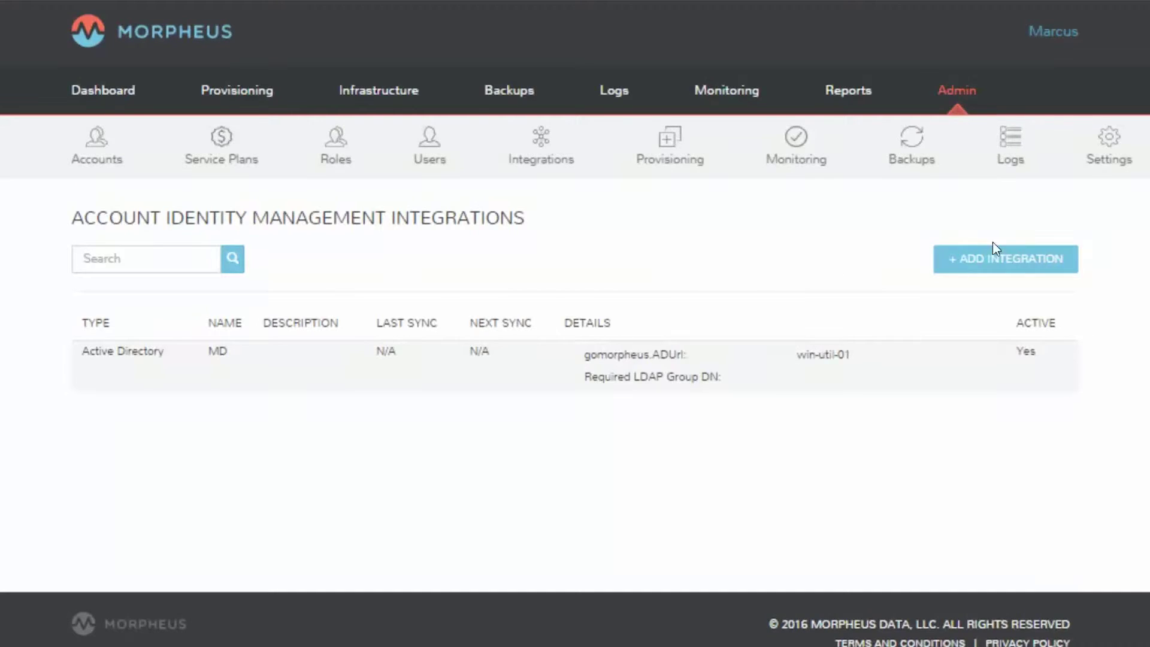
# Look over the types offered for a new identity management integration, including Active Directory, and close the form without saving
pyautogui.click(994, 250)
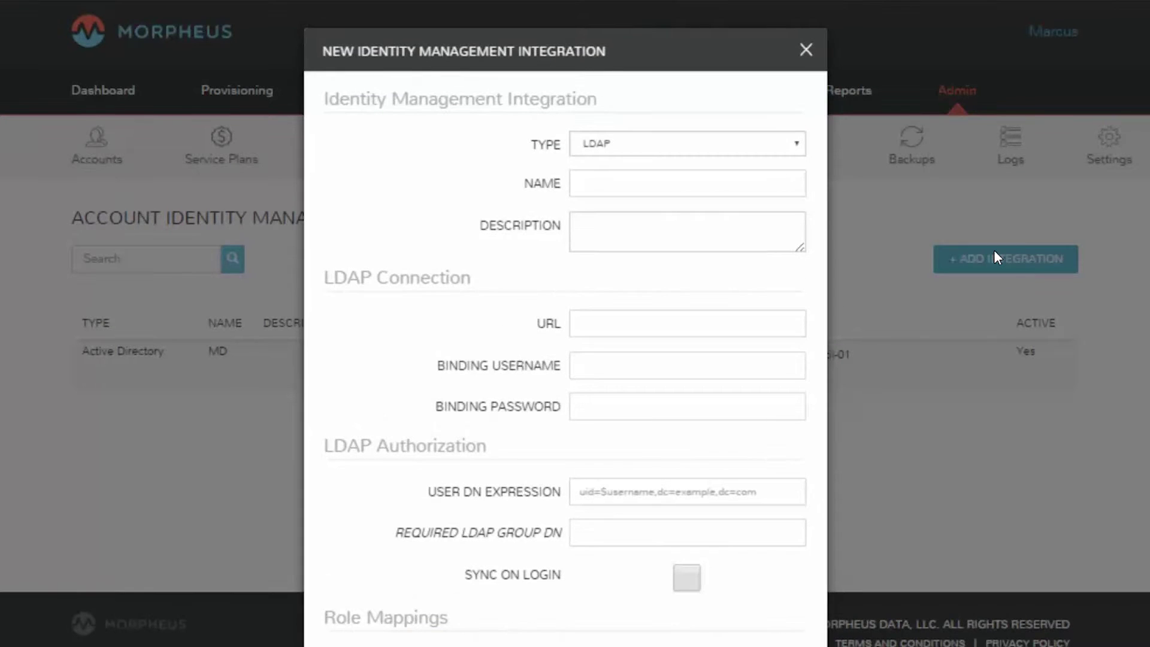
pyautogui.click(737, 144)
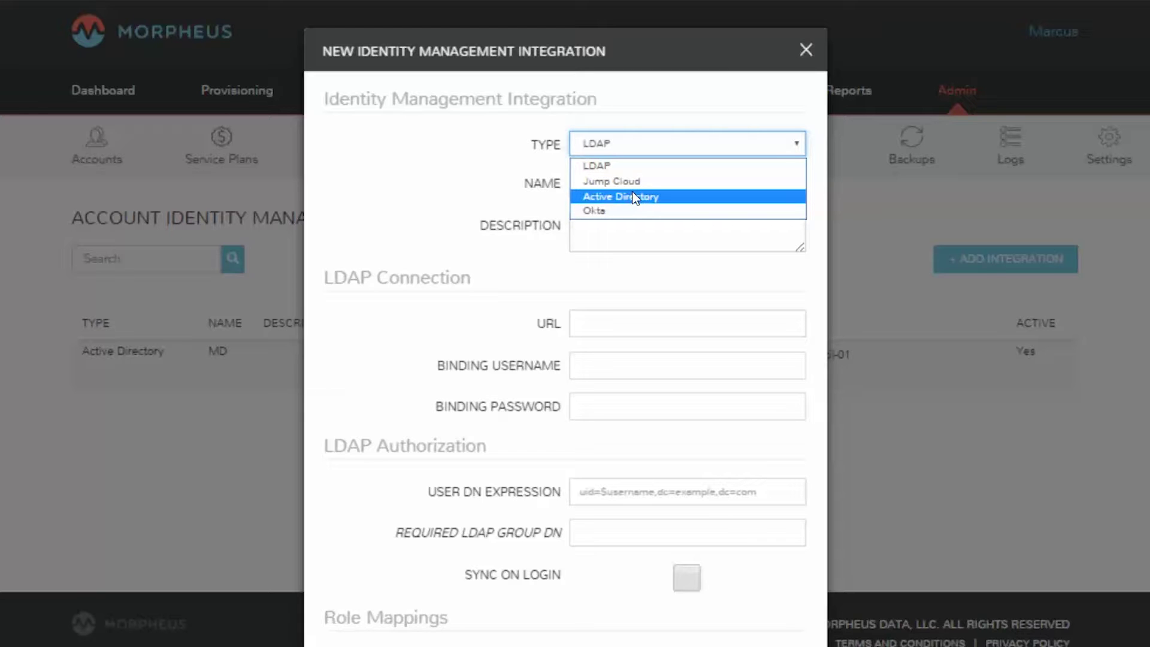
pyautogui.click(805, 51)
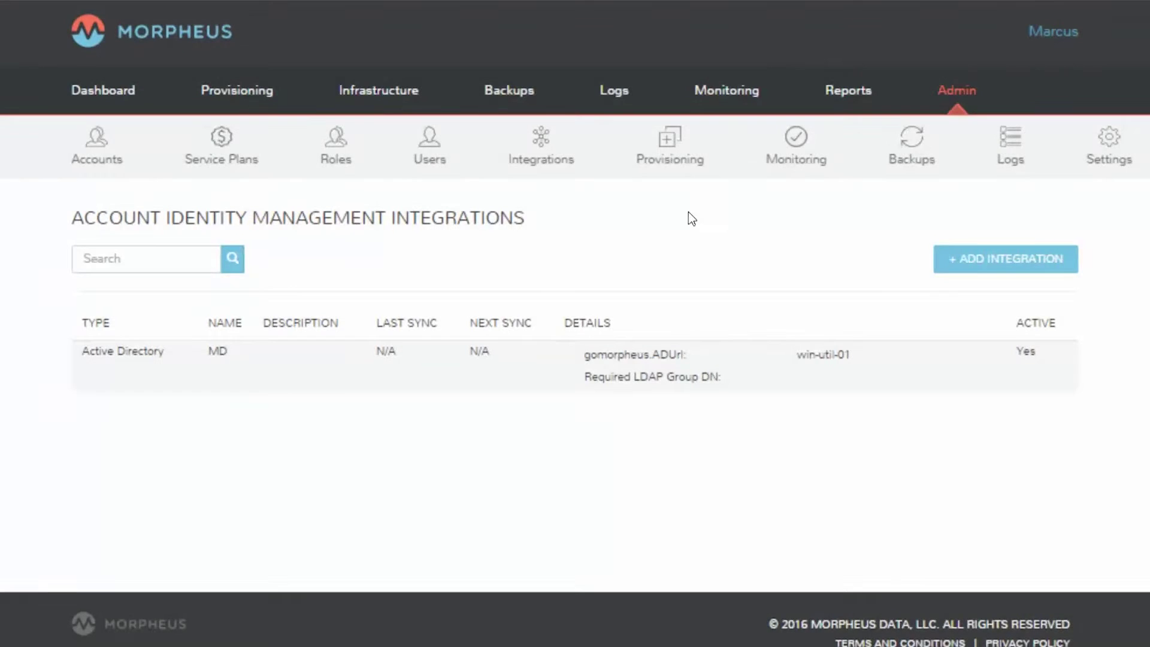
# Open the existing MD Active Directory integration and review its settings, including role mappings, name, AD server and domain
pyautogui.click(664, 365)
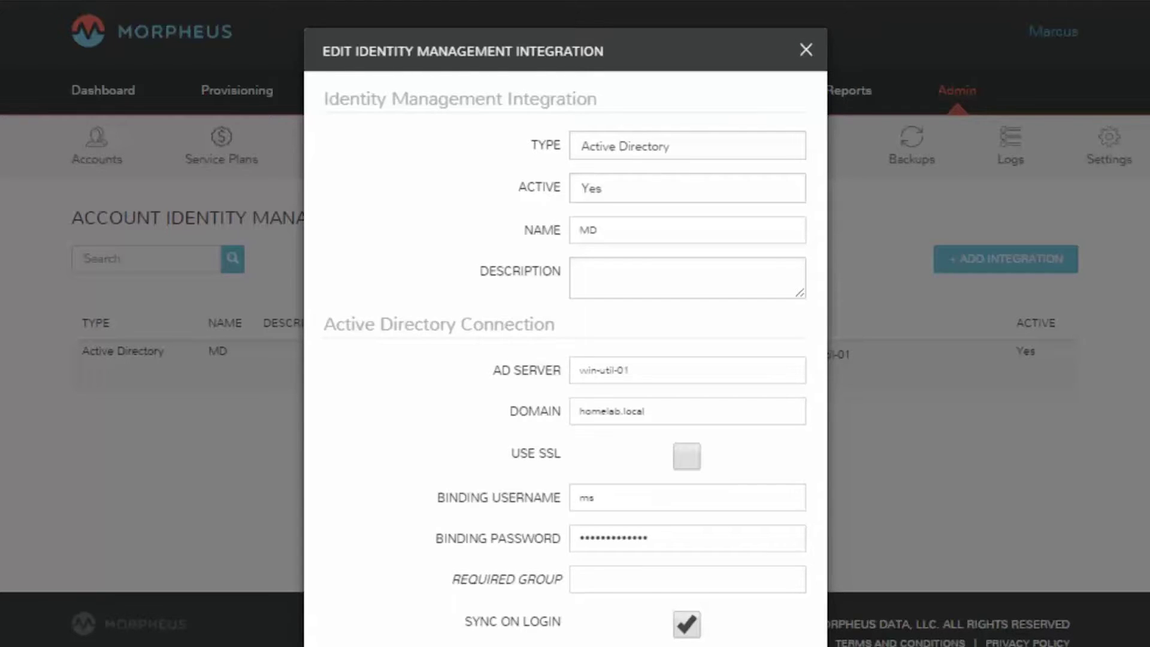
pyautogui.scroll(-4, 565, 329)
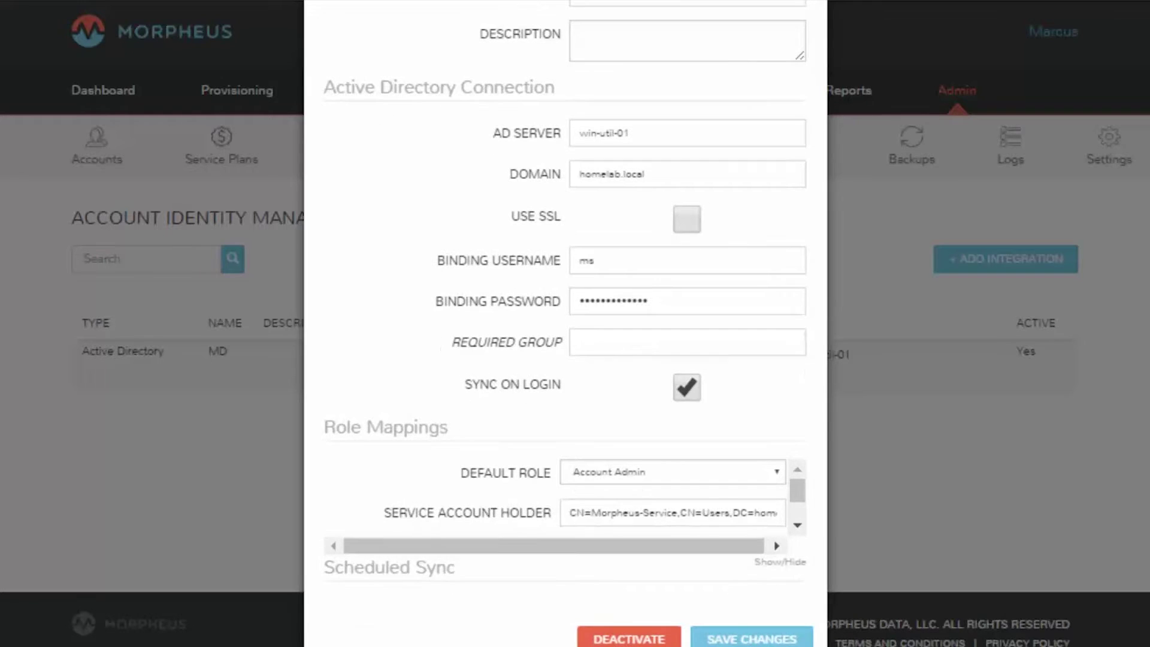
pyautogui.scroll(3, 565, 324)
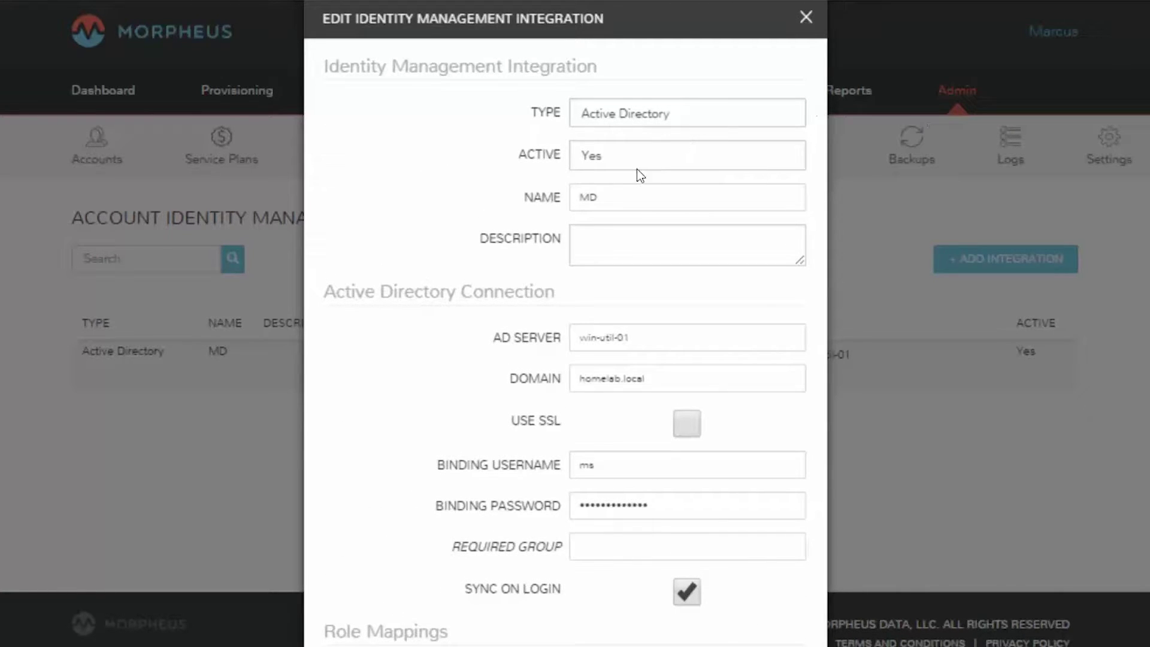
pyautogui.click(609, 199)
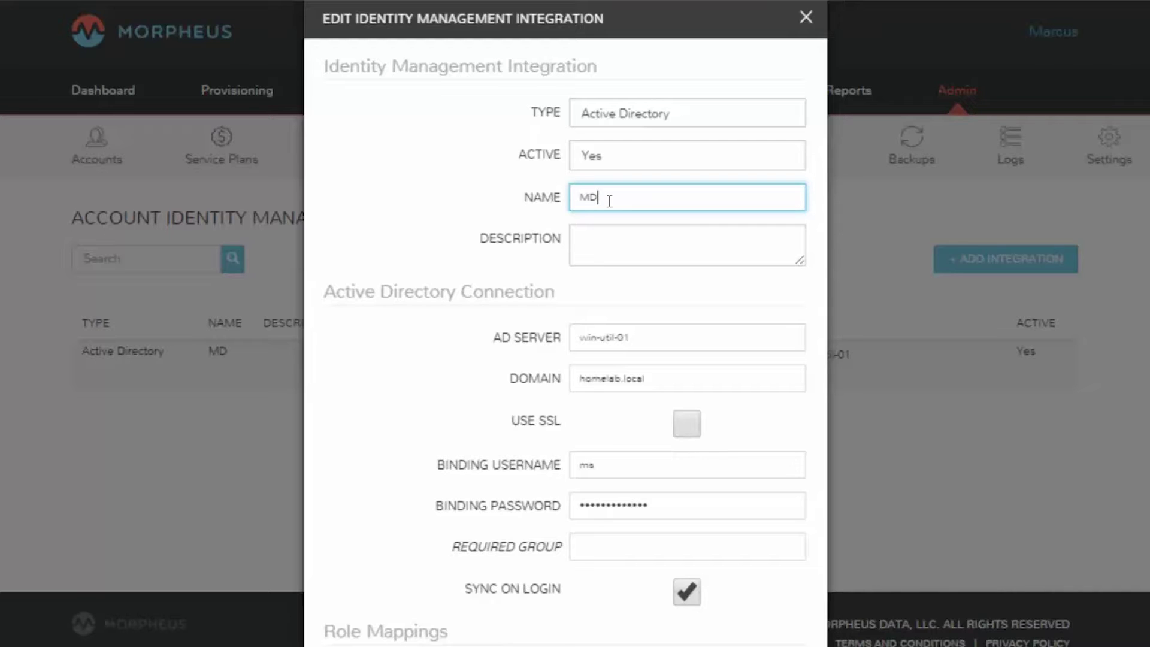
pyautogui.click(642, 342)
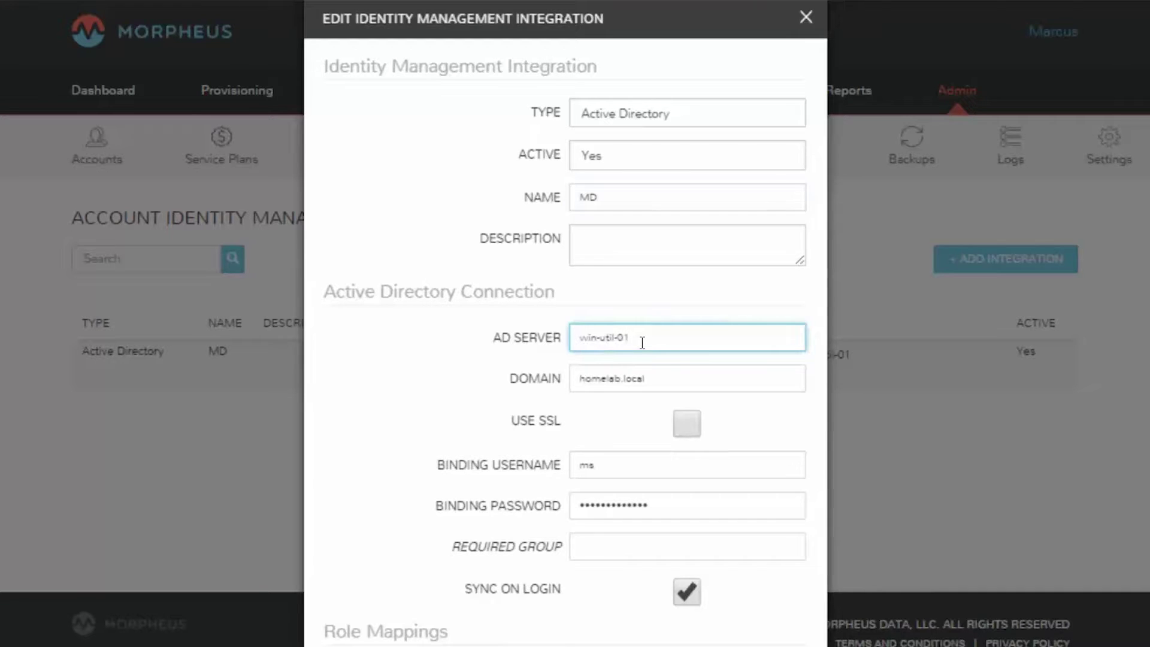
pyautogui.click(654, 369)
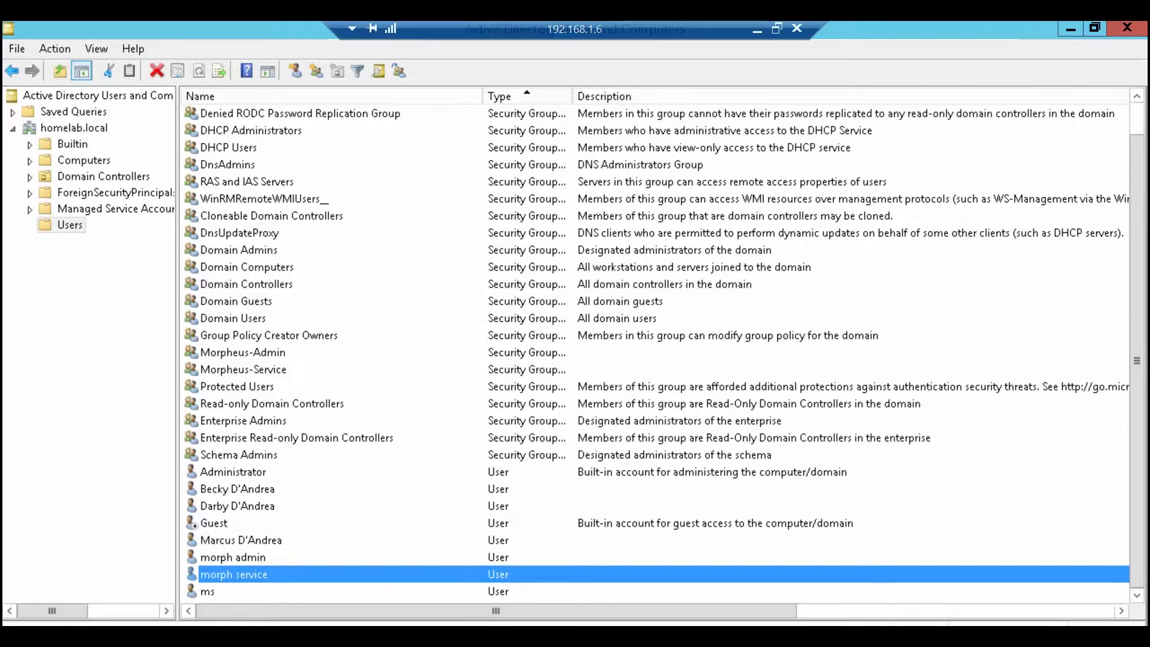
# Inspect the e-mail attribute of the morph service user in Active Directory Users and Computers, and return to Morpheus
pyautogui.doubleClick(359, 576)
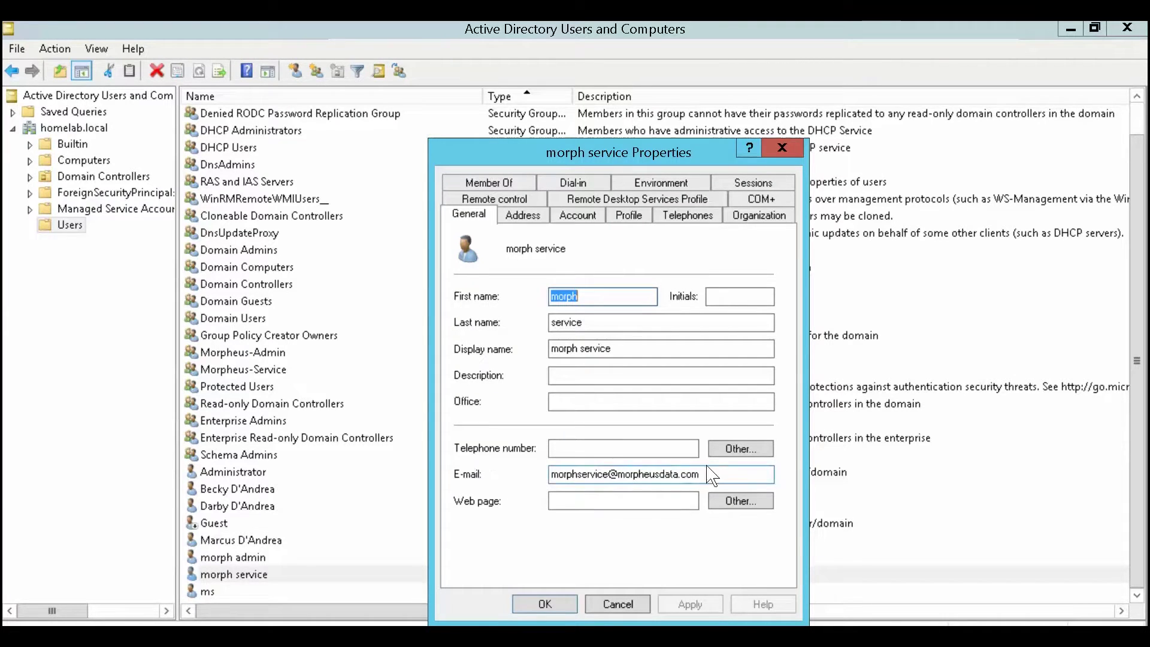
pyautogui.moveTo(719, 475); pyautogui.dragTo(543, 474)
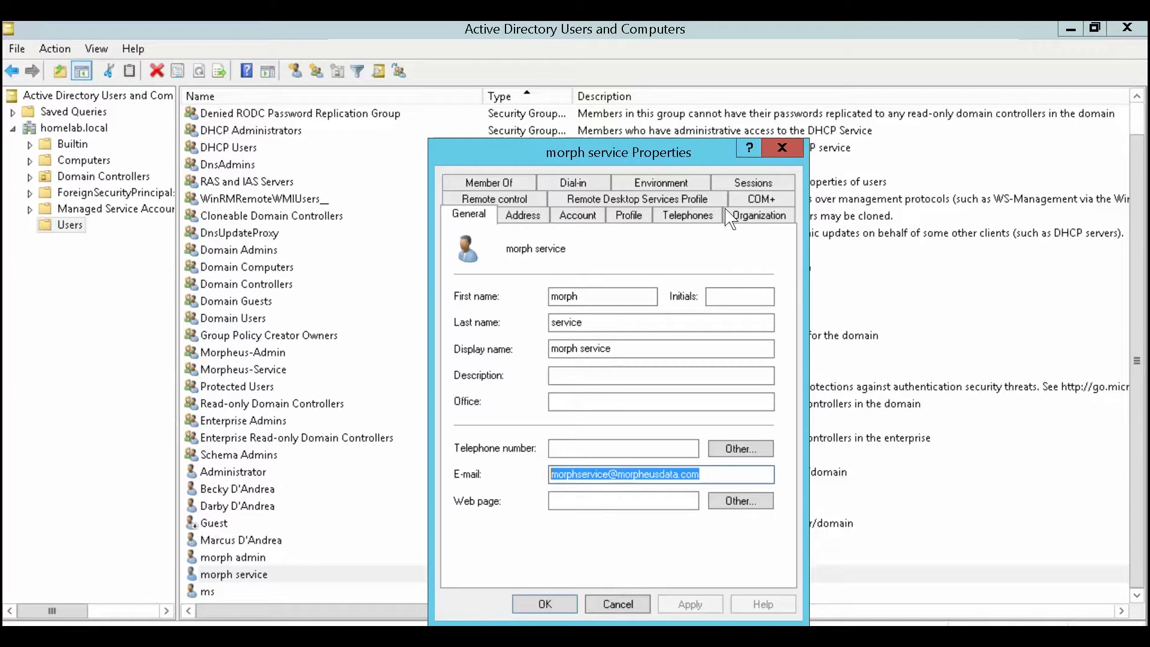
pyautogui.click(756, 32)
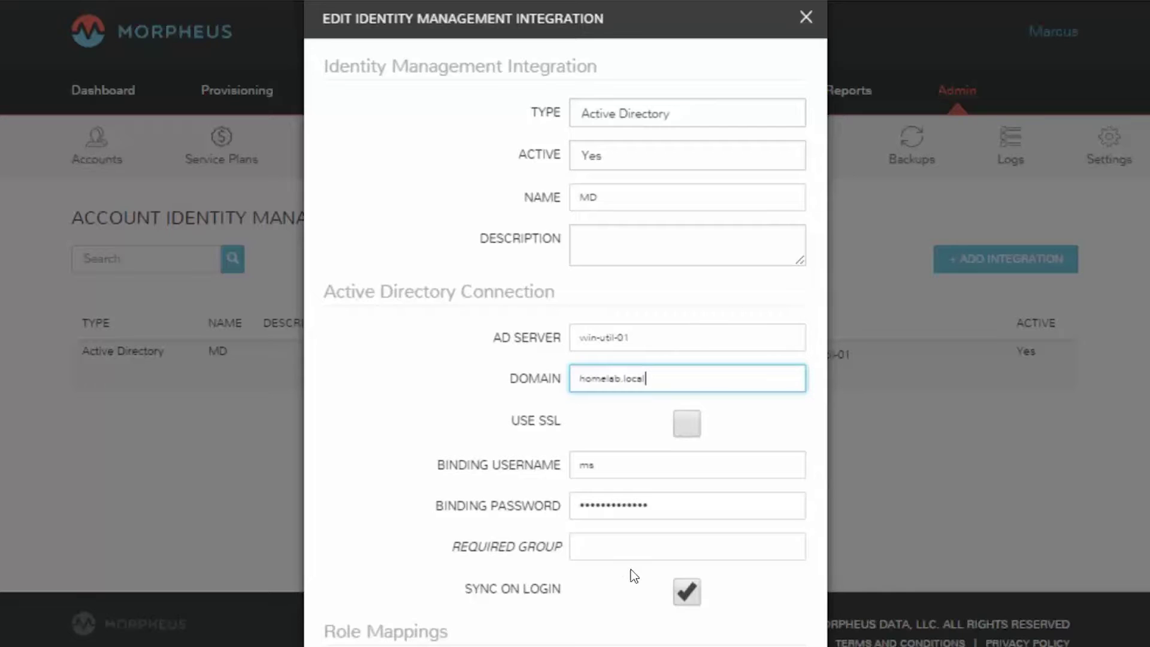
# Review the integration's binding credentials and the AD groups mapped to the Service Account Holder and Super User roles
pyautogui.click(614, 465)
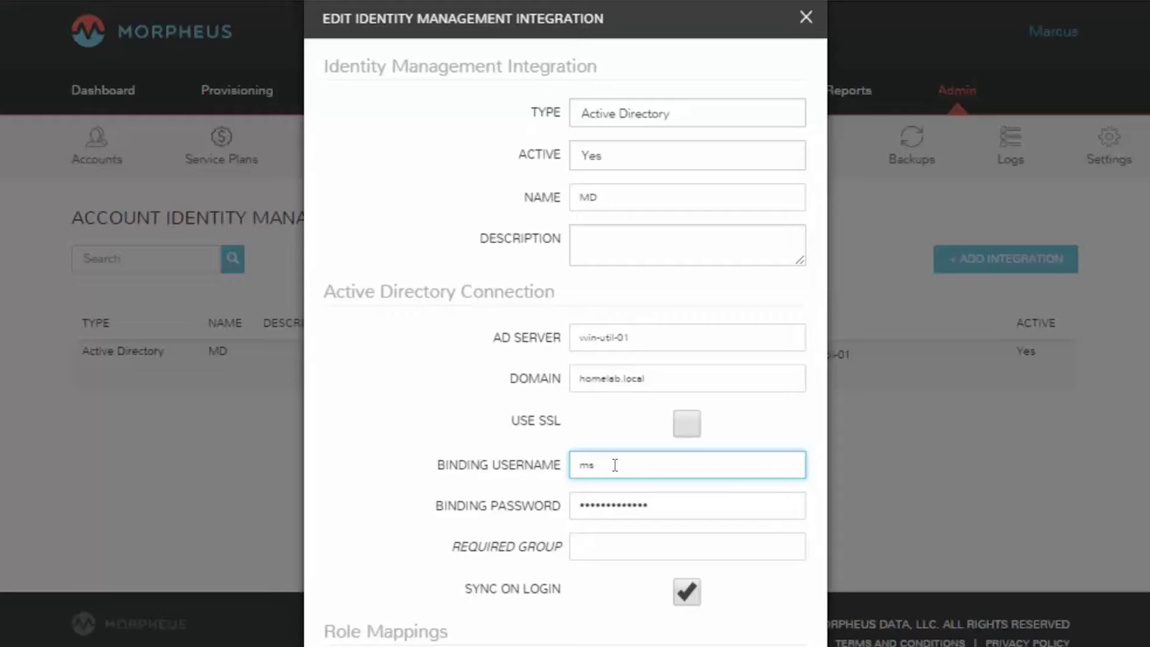
pyautogui.moveTo(698, 507); pyautogui.dragTo(546, 509)
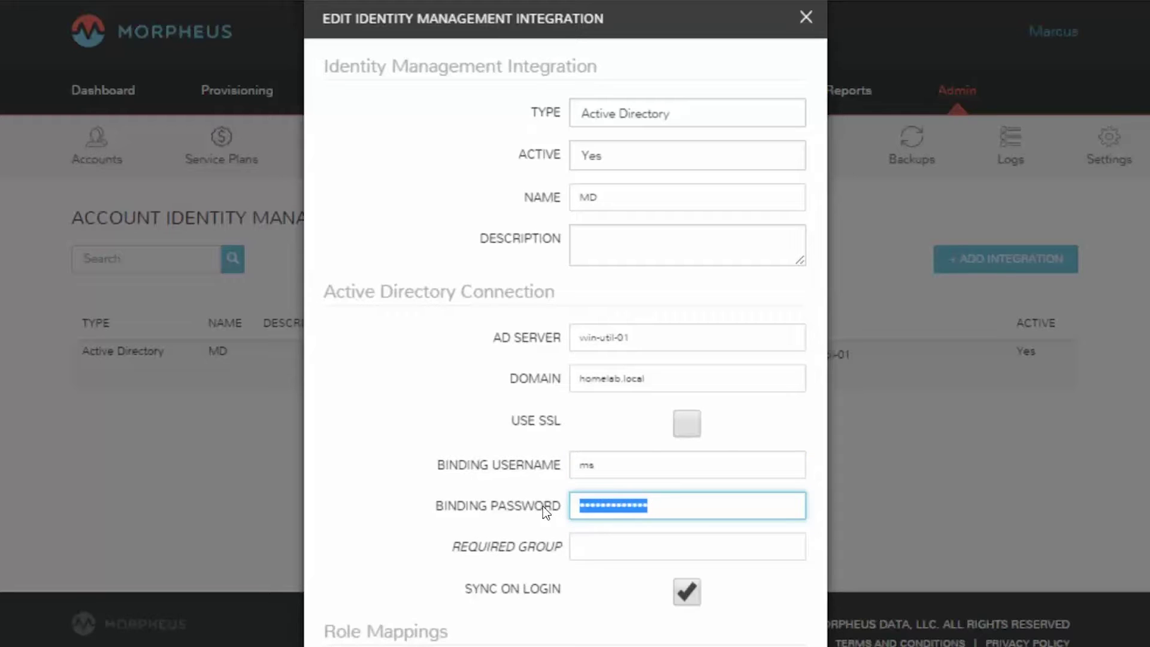
pyautogui.scroll(-3, 566, 323)
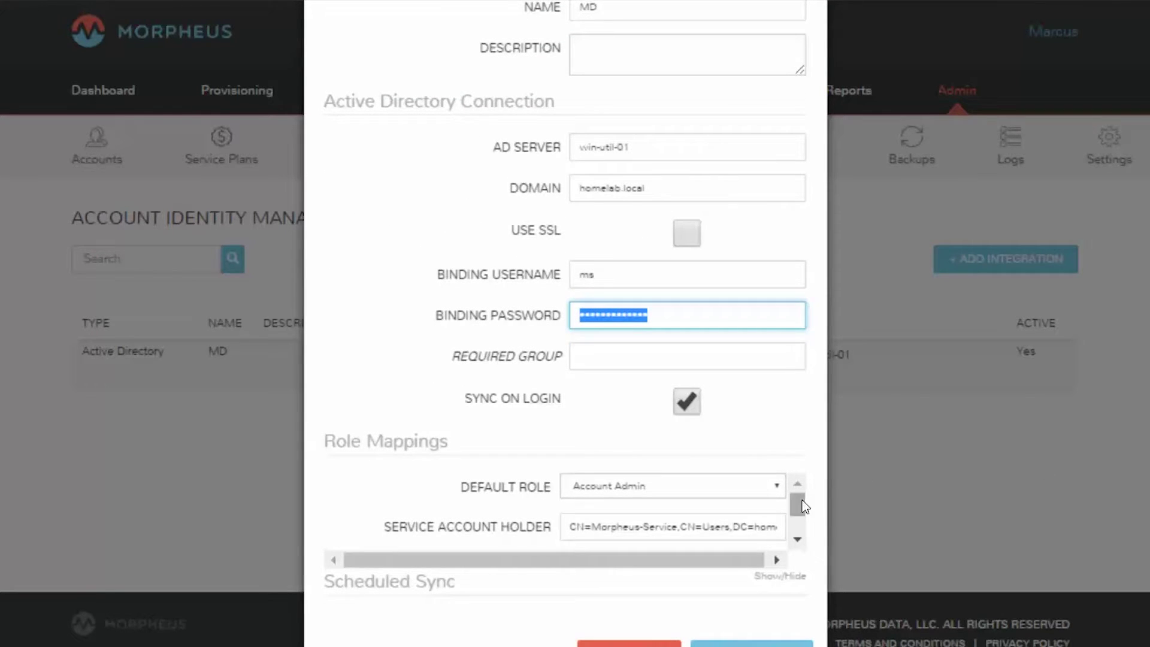
pyautogui.moveTo(803, 511); pyautogui.dragTo(805, 526)
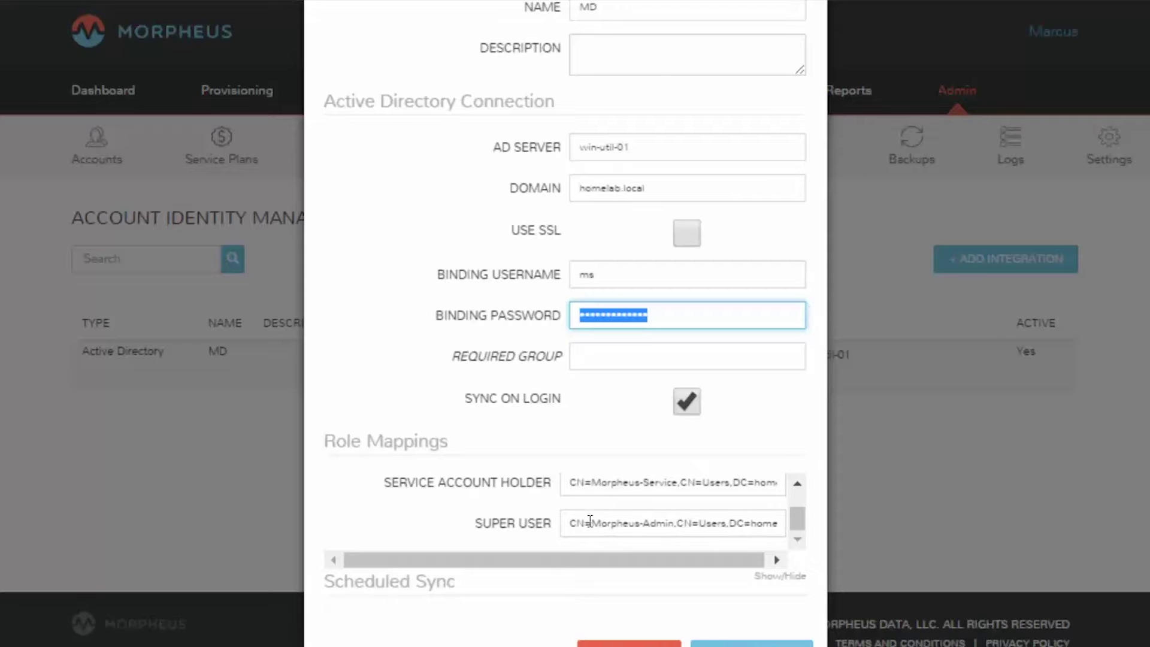
pyautogui.moveTo(677, 526); pyautogui.dragTo(591, 526)
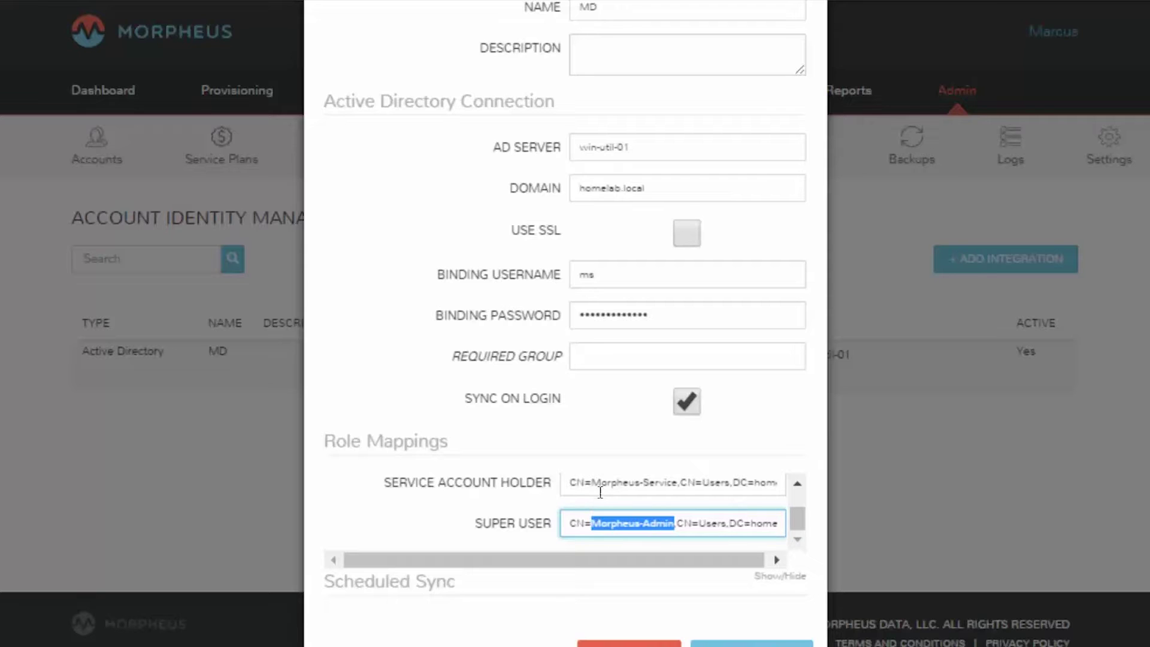
pyautogui.moveTo(591, 484); pyautogui.dragTo(663, 477)
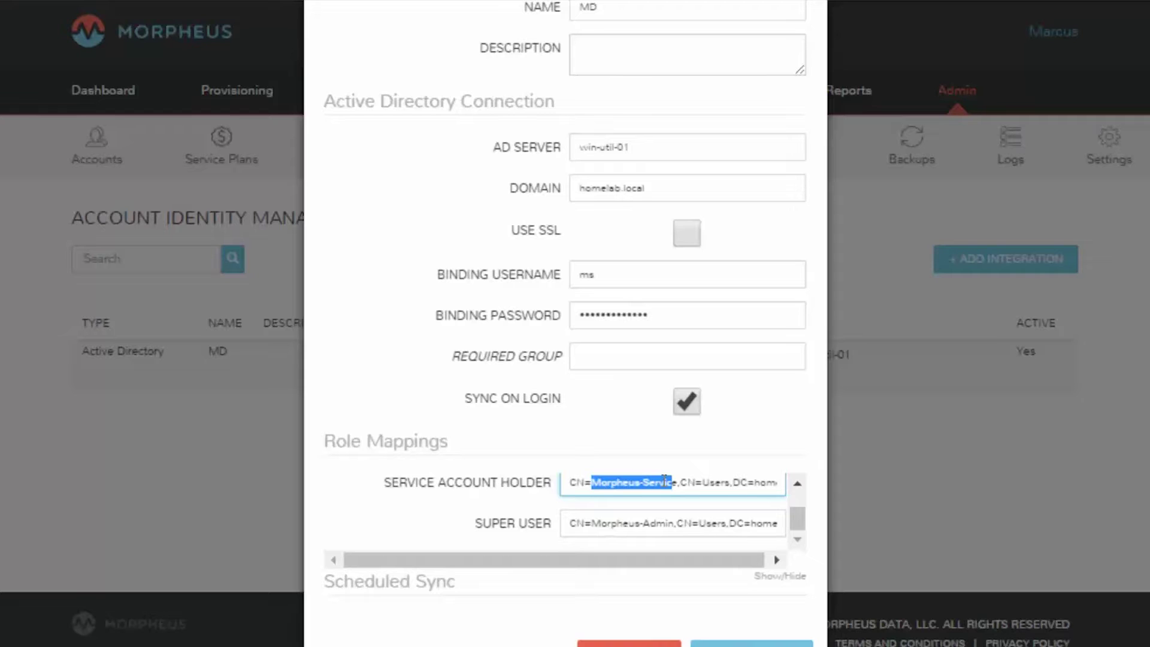
pyautogui.moveTo(643, 523); pyautogui.dragTo(606, 527)
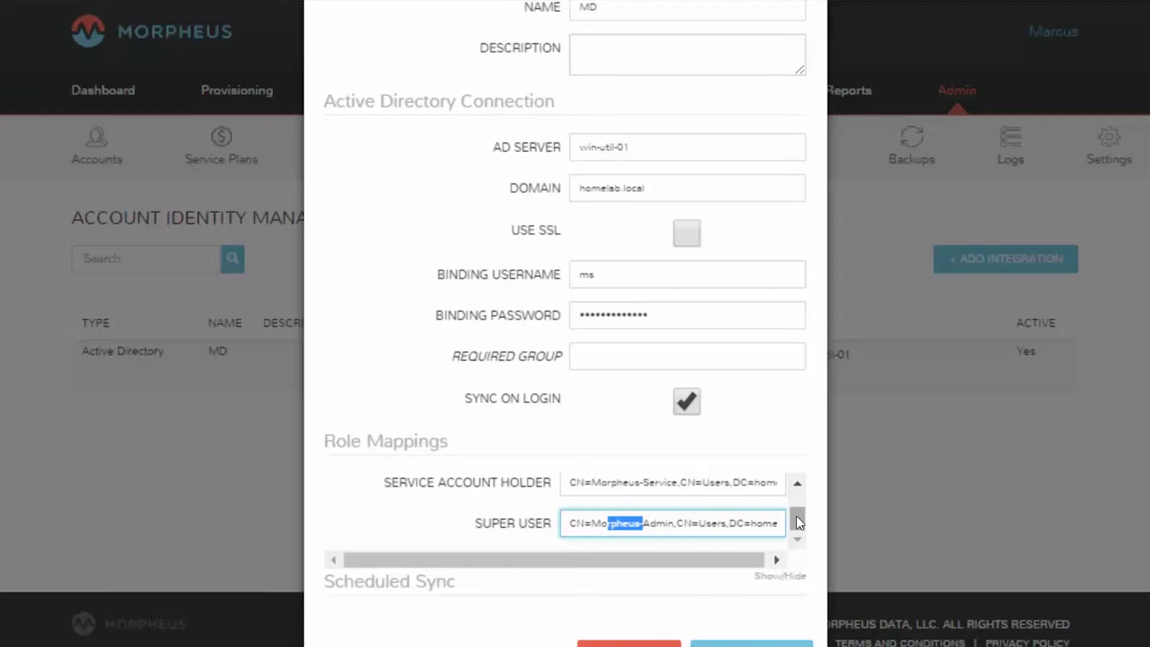
# Check the default role in the role mappings and close the integration form without saving
pyautogui.moveTo(806, 519); pyautogui.dragTo(807, 505)
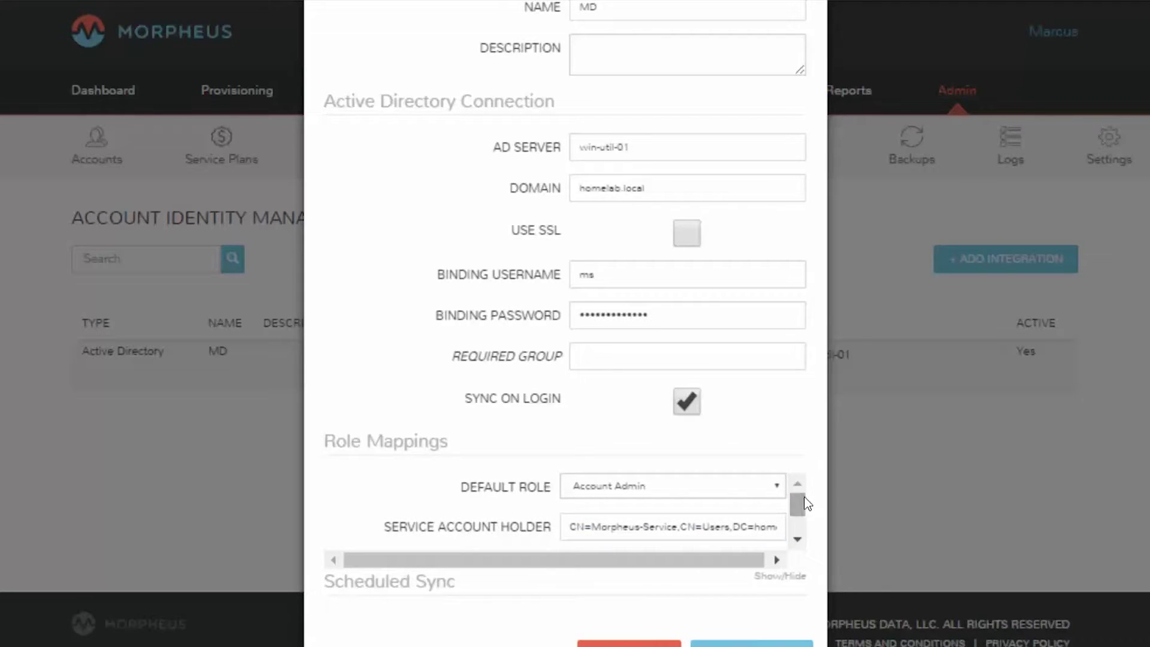
pyautogui.click(770, 492)
pyautogui.click(769, 492)
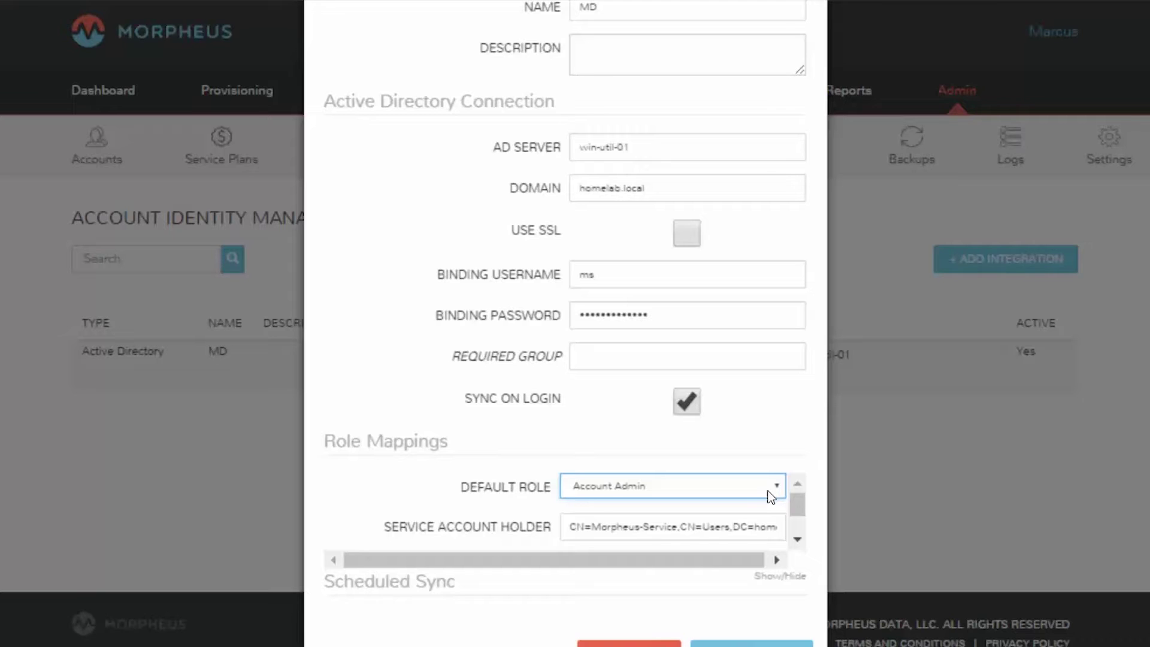
pyautogui.click(770, 497)
pyautogui.click(770, 496)
pyautogui.scroll(4, 1084, 402)
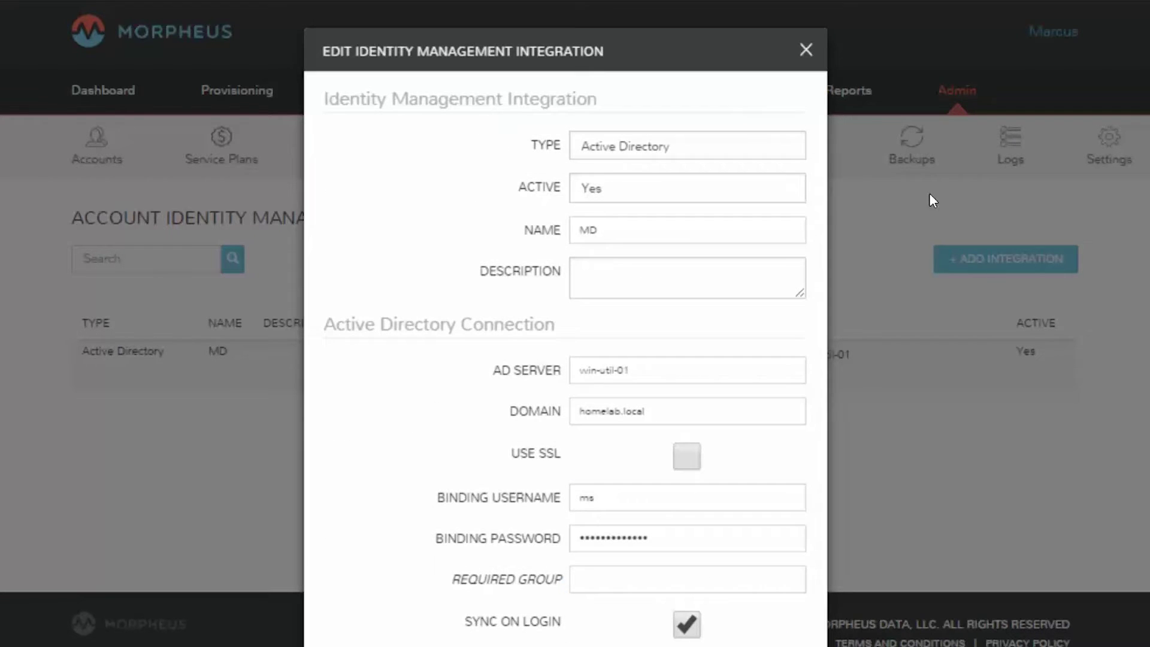
pyautogui.click(808, 53)
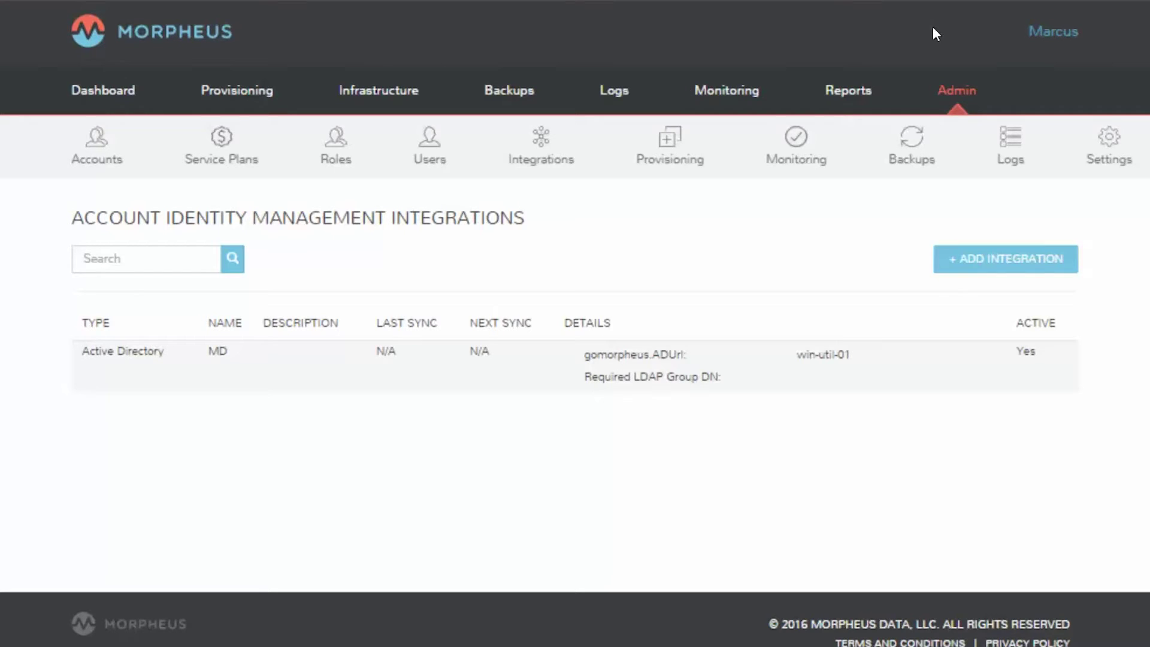
# Switch the login to the morphservice account, entering its account password, and open the administration area
pyautogui.click(1040, 33)
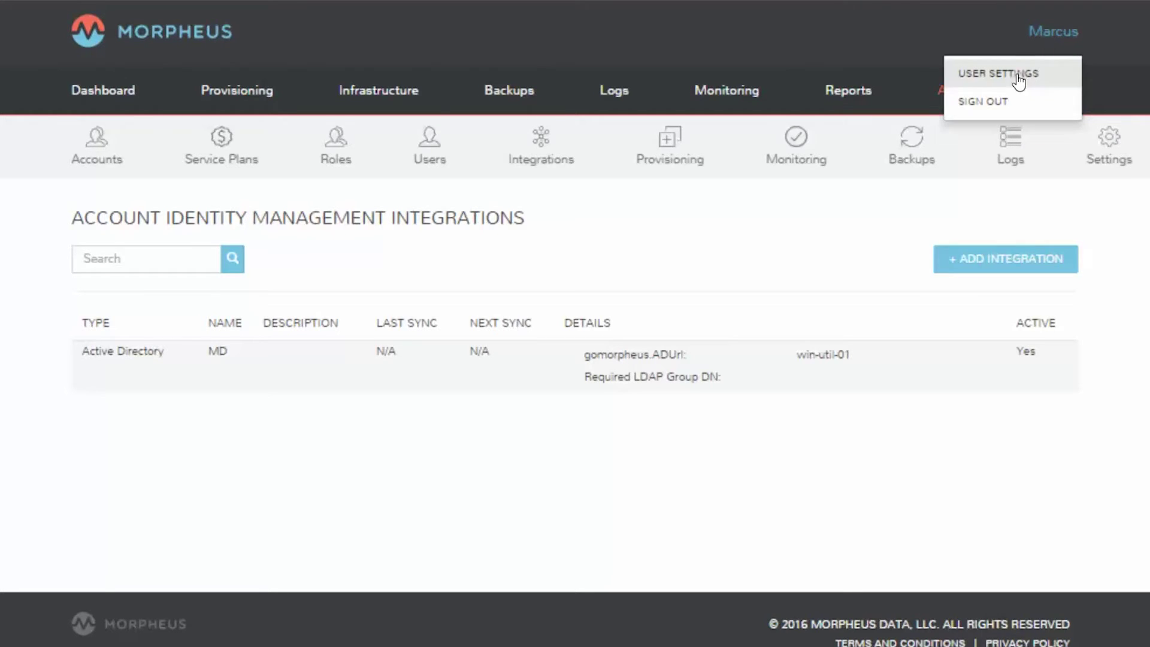
pyautogui.click(1008, 104)
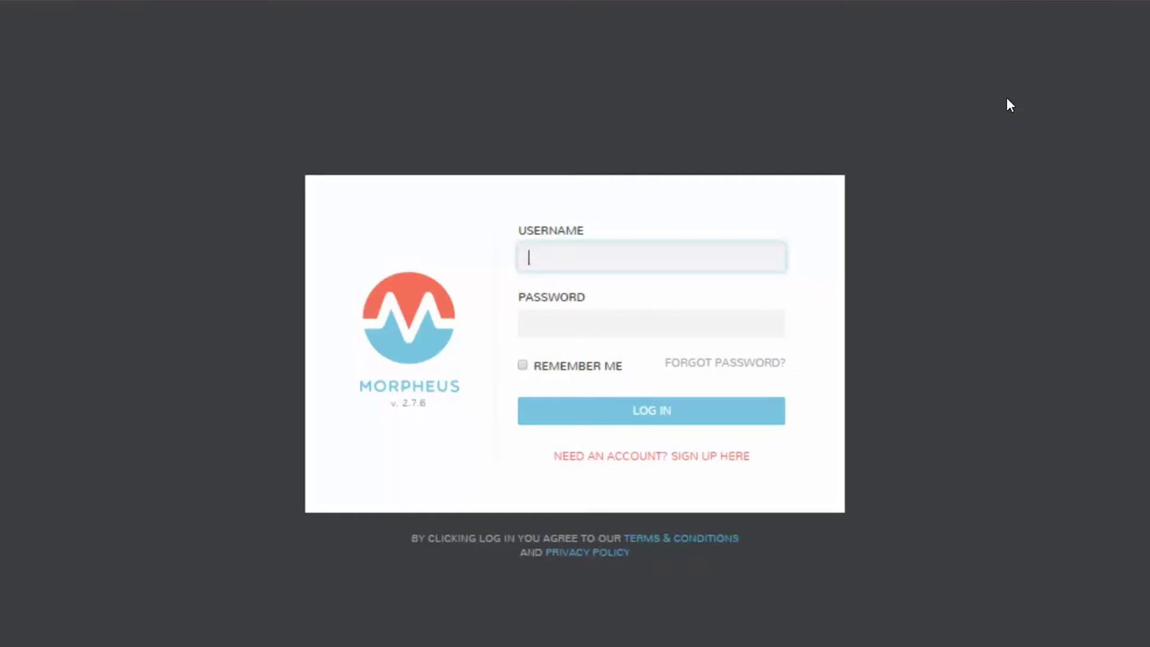
pyautogui.write('morphservice')
pyautogui.press('Tab')
pyautogui.write('••••••••••••••')
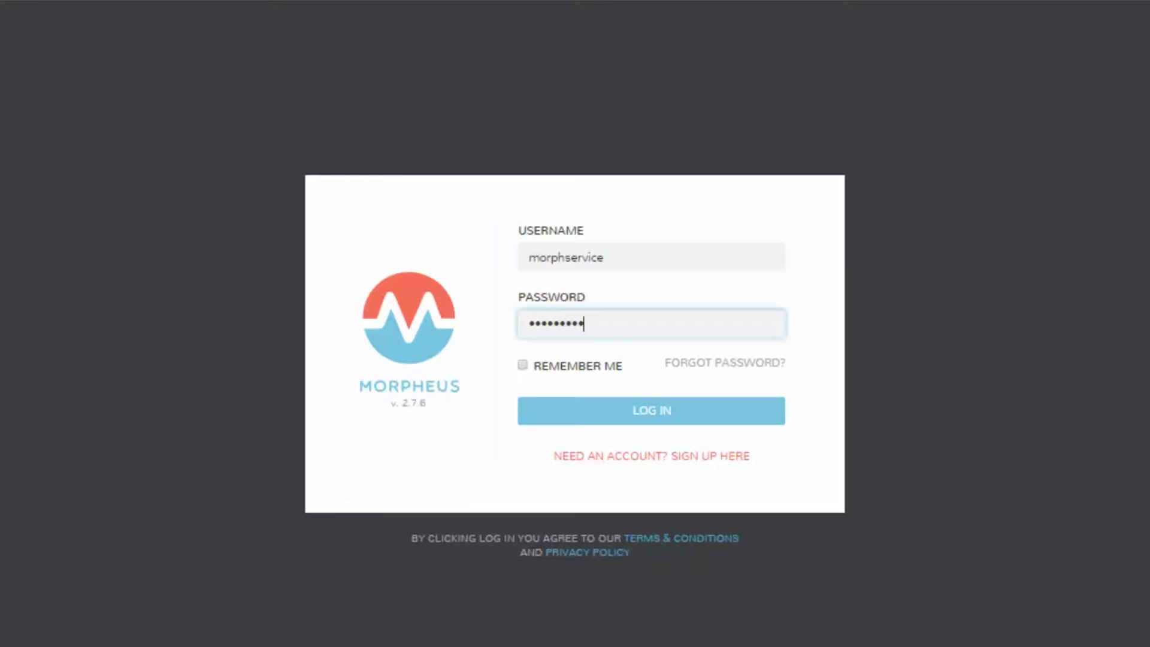
pyautogui.press('Return')
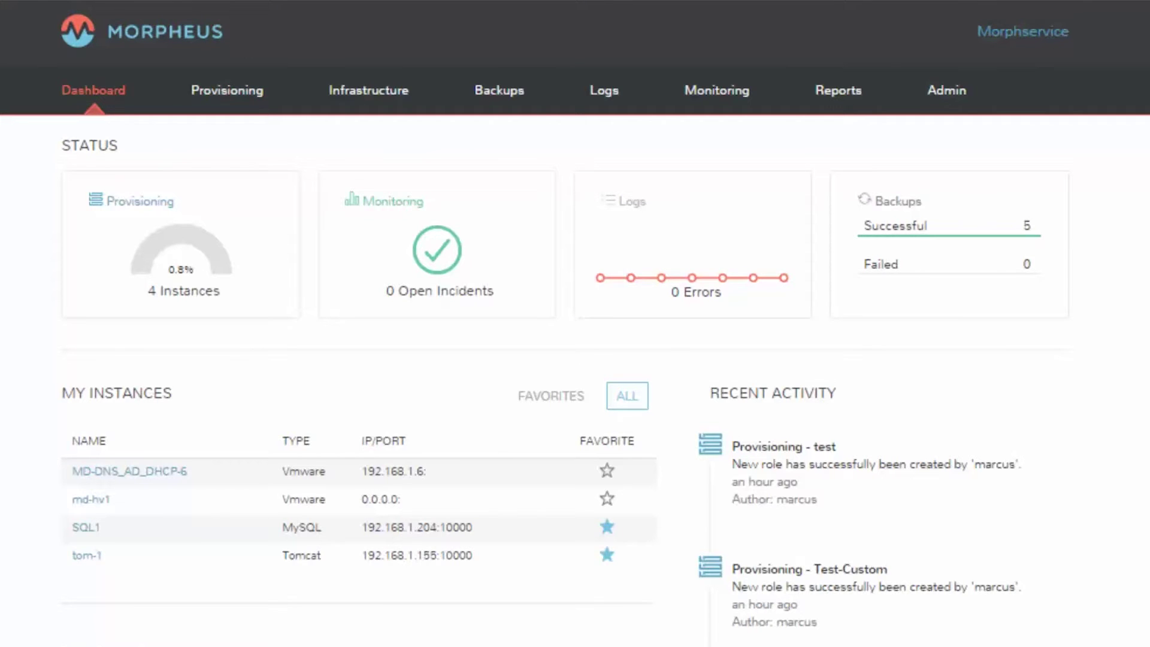
pyautogui.click(963, 91)
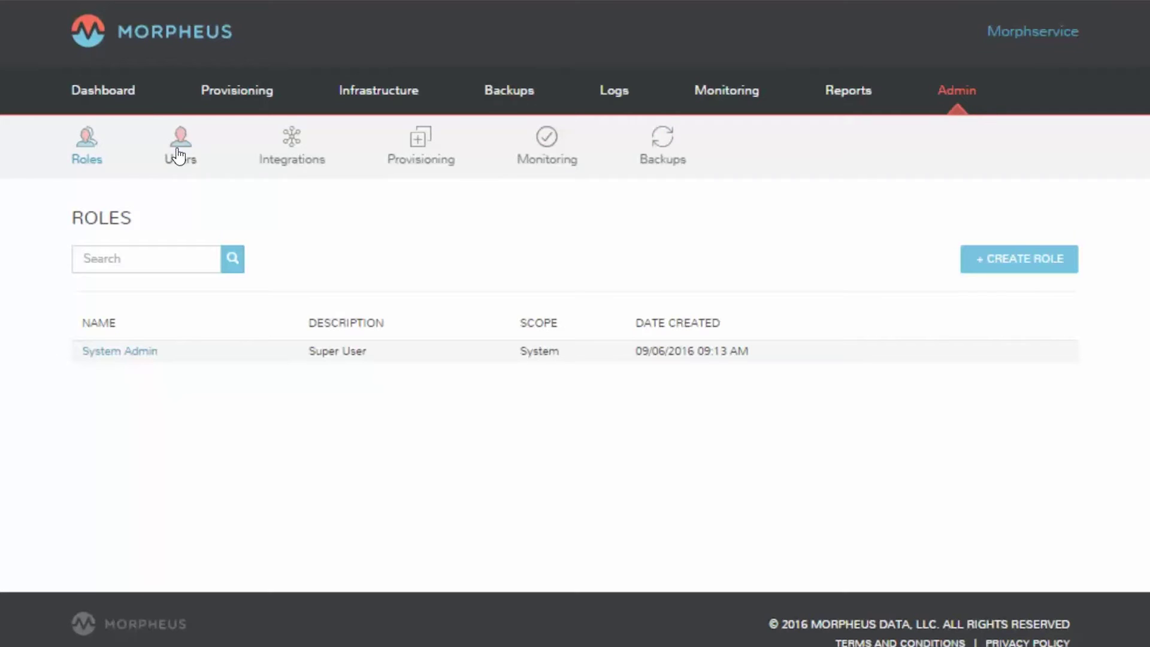
# Sign out and log back in as morphadmin, entering the account password
pyautogui.click(996, 34)
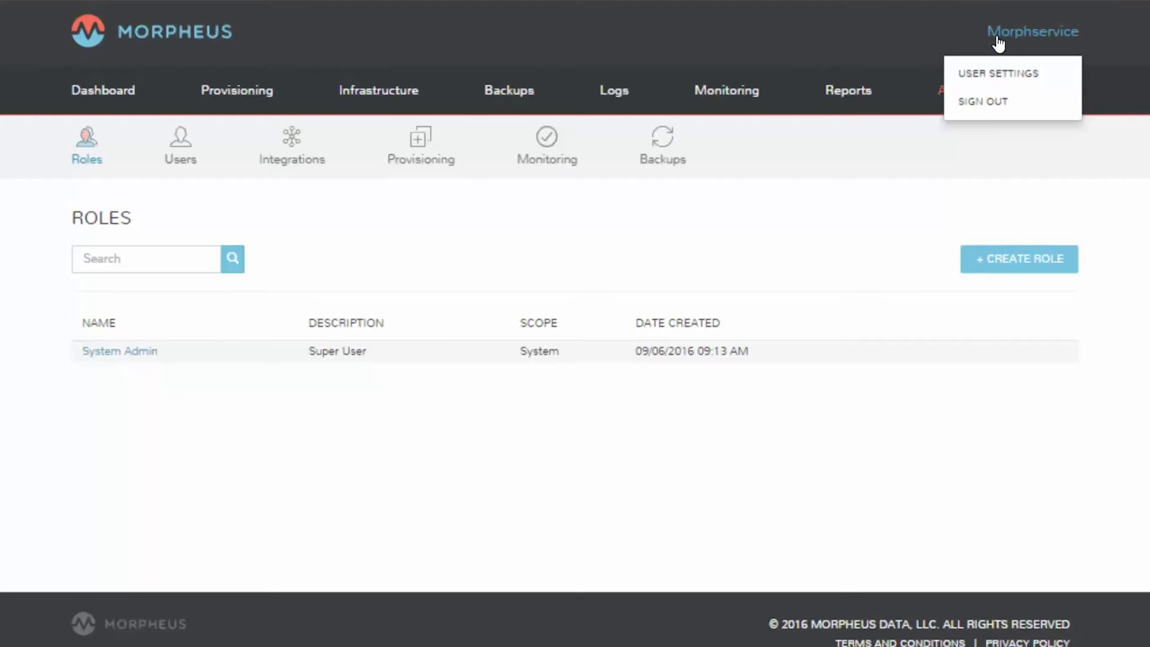
pyautogui.click(986, 103)
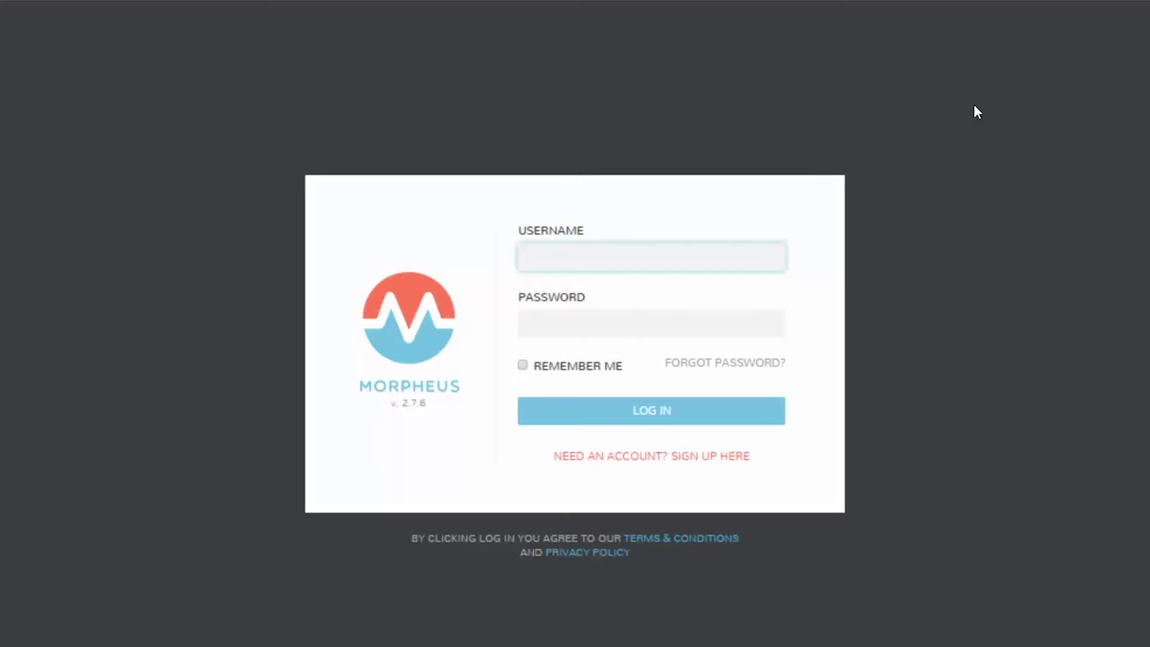
pyautogui.write('morphadmin')
pyautogui.press('Tab')
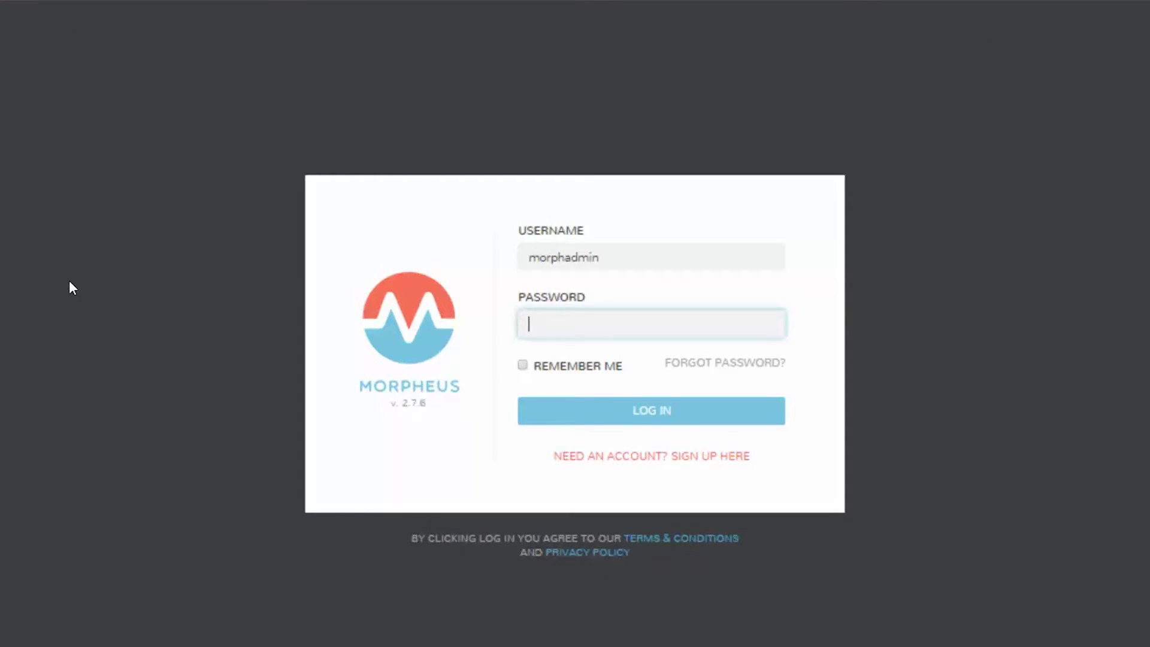
pyautogui.write('*************')
pyautogui.press('Return')
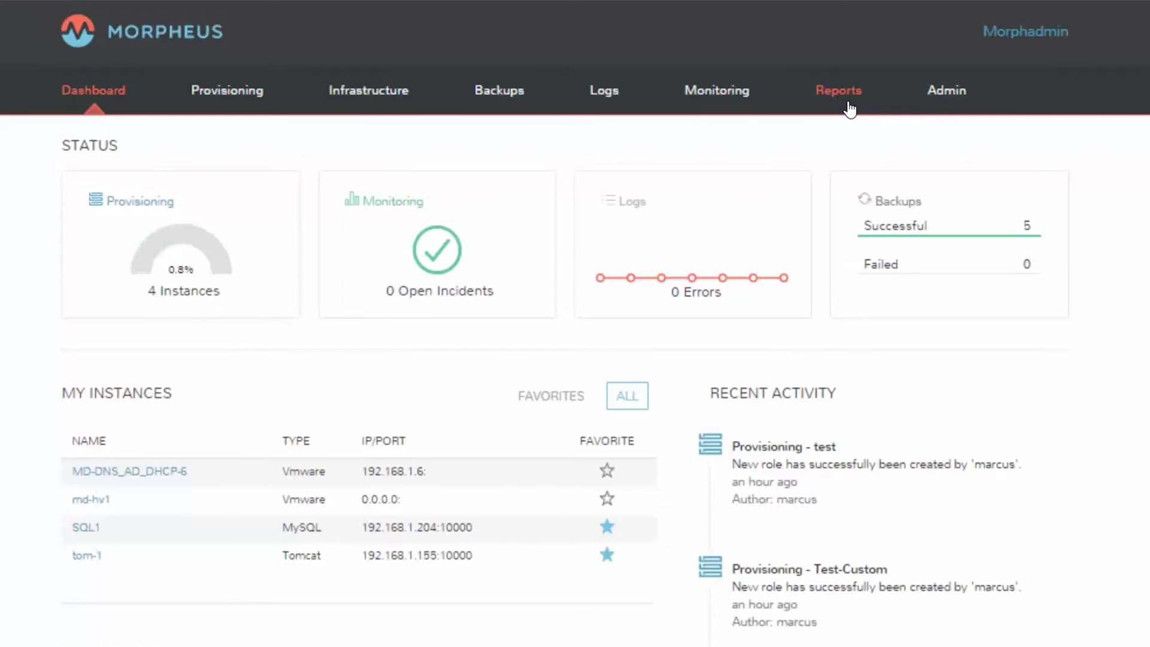
# Open the user list in the administration area to examine each user's assigned role
pyautogui.moveTo(928, 102)
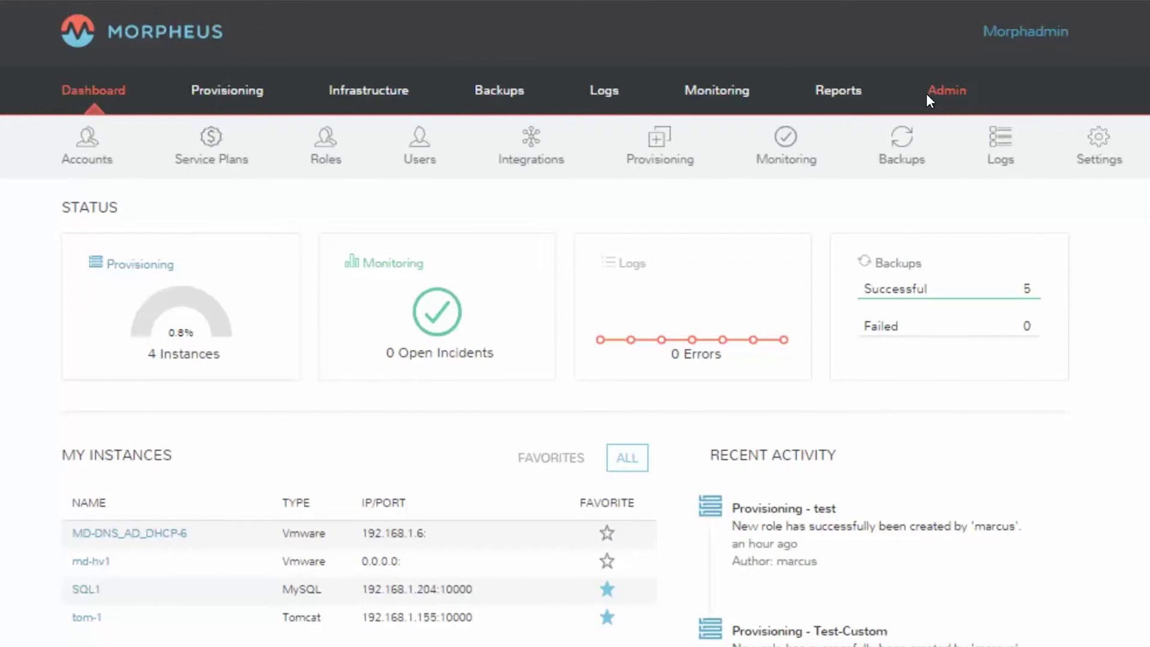
pyautogui.click(926, 94)
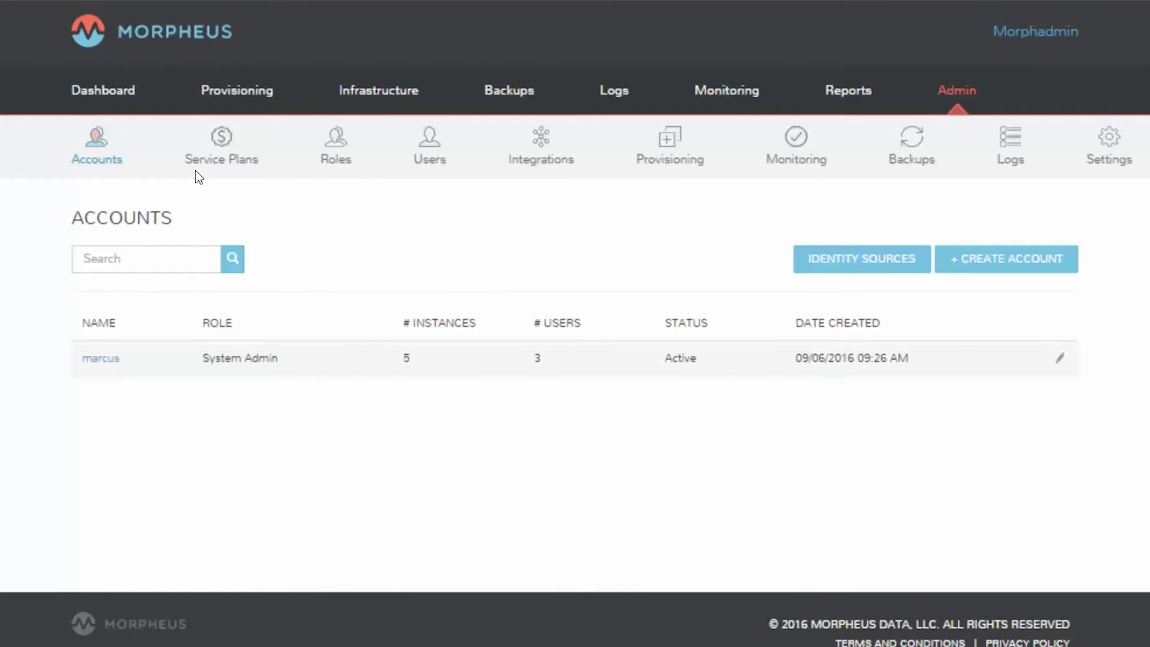
pyautogui.click(425, 152)
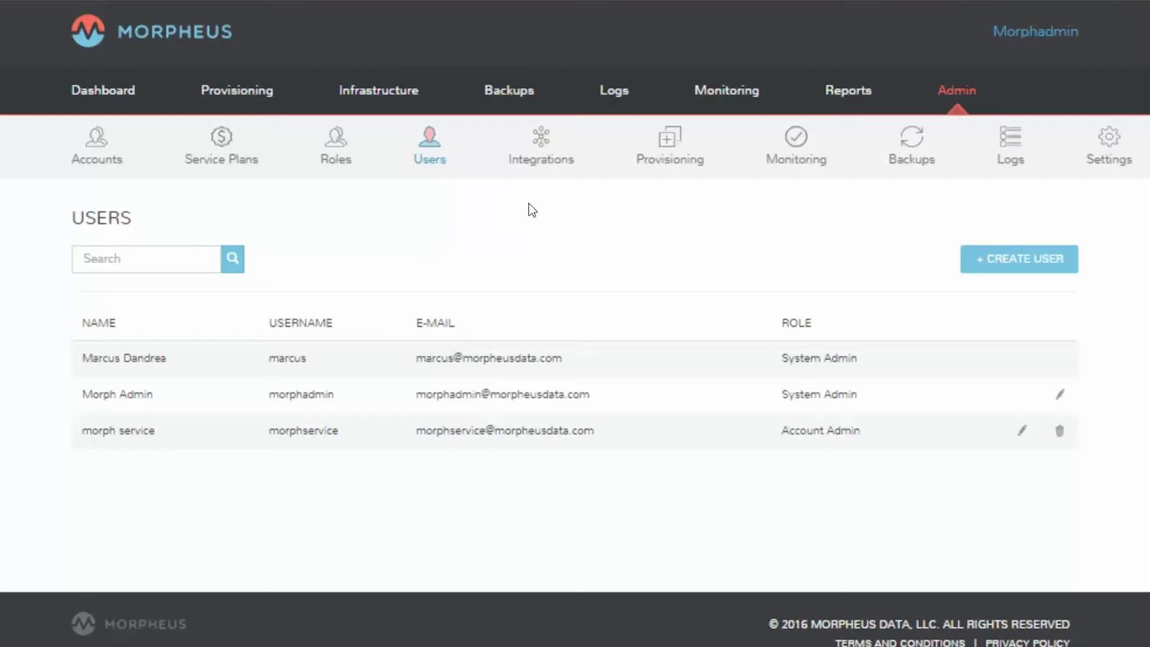
# Open the Account Admin role and examine its feature, group and instance type access permissions
pyautogui.click(333, 154)
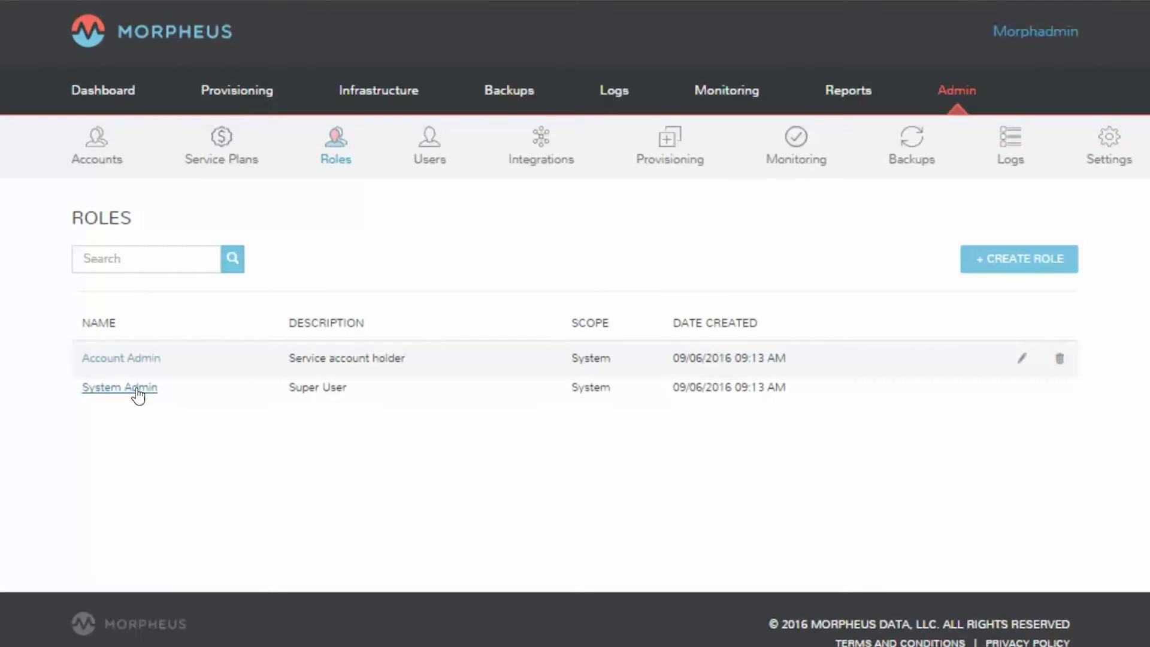
pyautogui.click(139, 358)
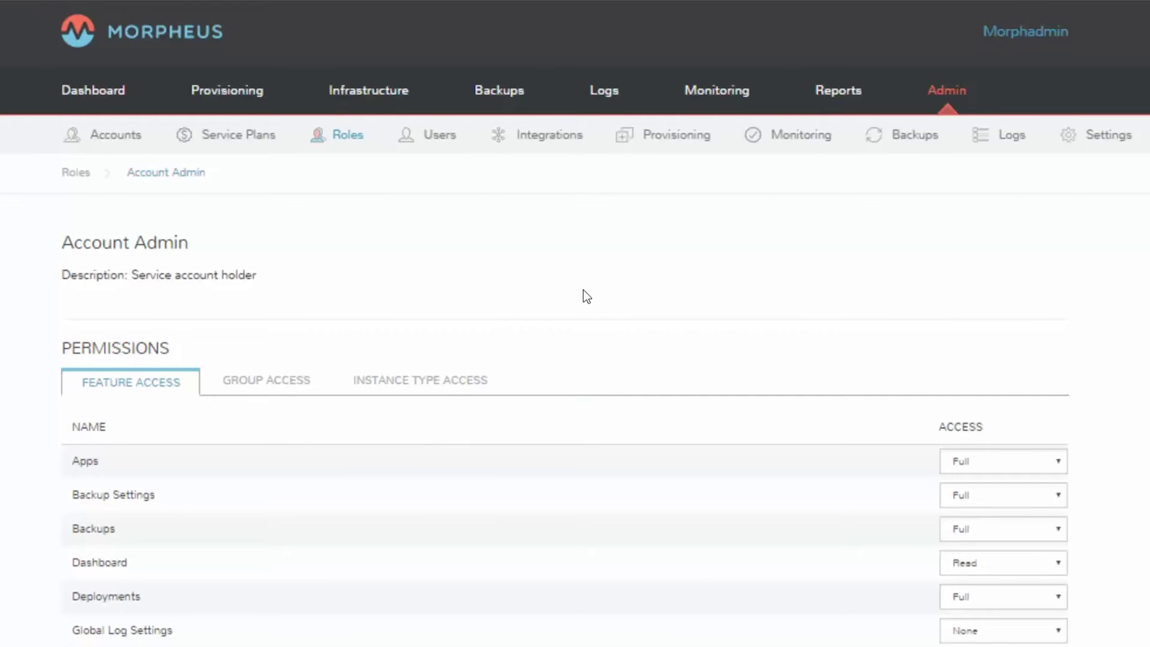
pyautogui.scroll(-10, 584, 294)
pyautogui.scroll(-2, 584, 290)
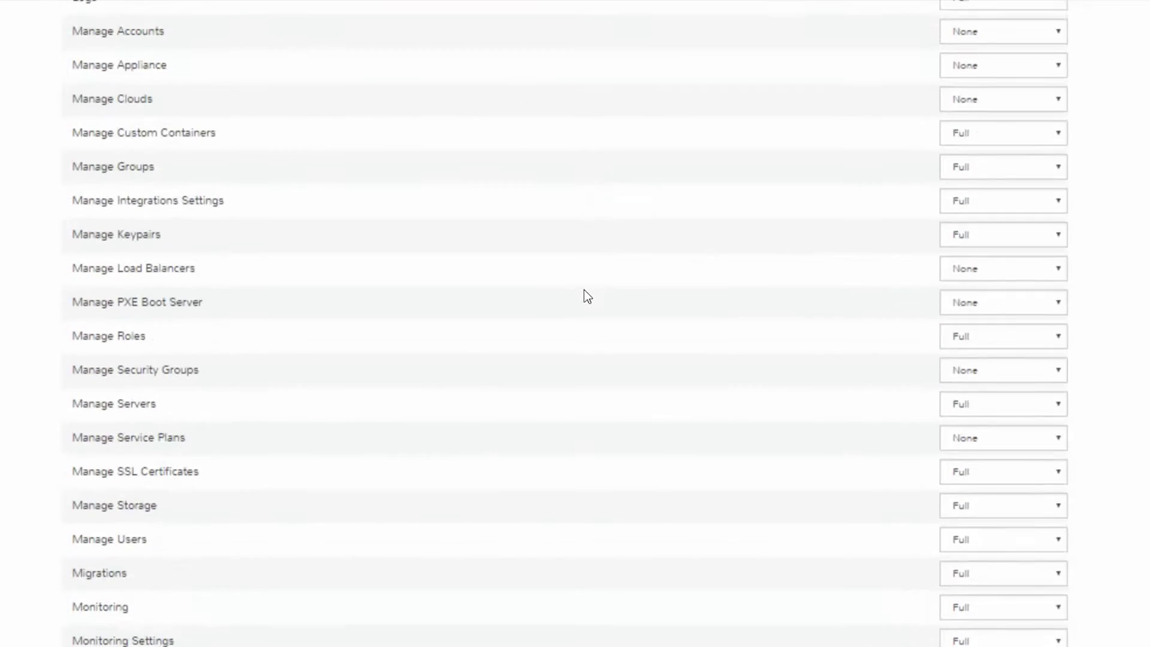
pyautogui.scroll(4, 584, 290)
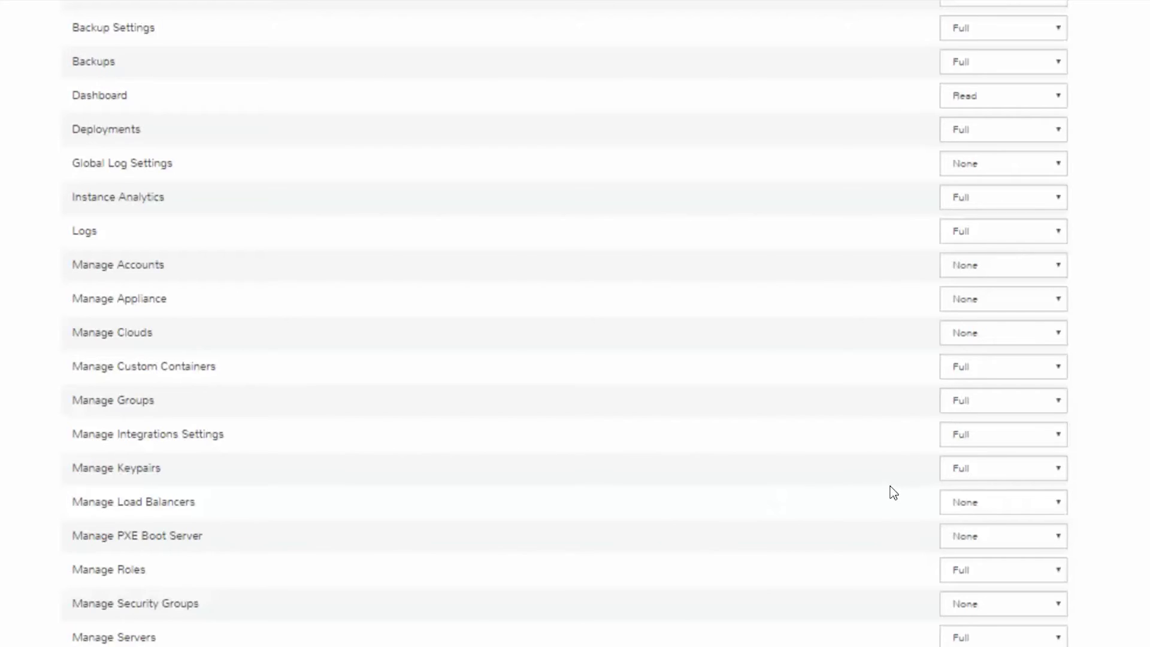
pyautogui.scroll(8, 892, 491)
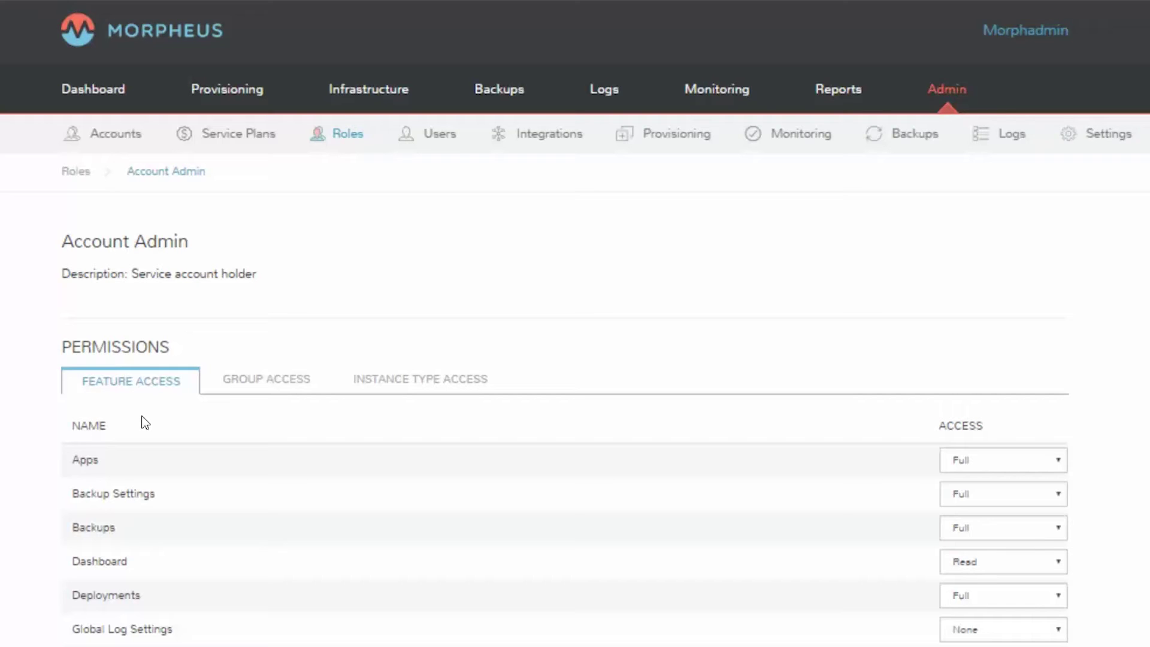
pyautogui.click(233, 386)
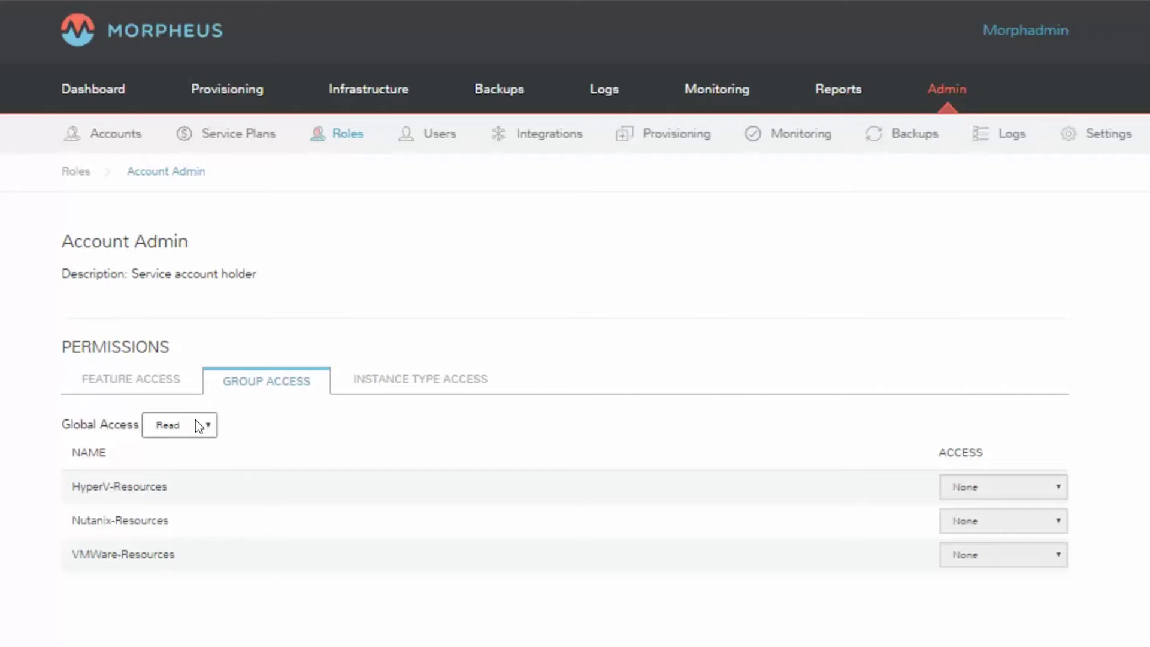
pyautogui.click(421, 392)
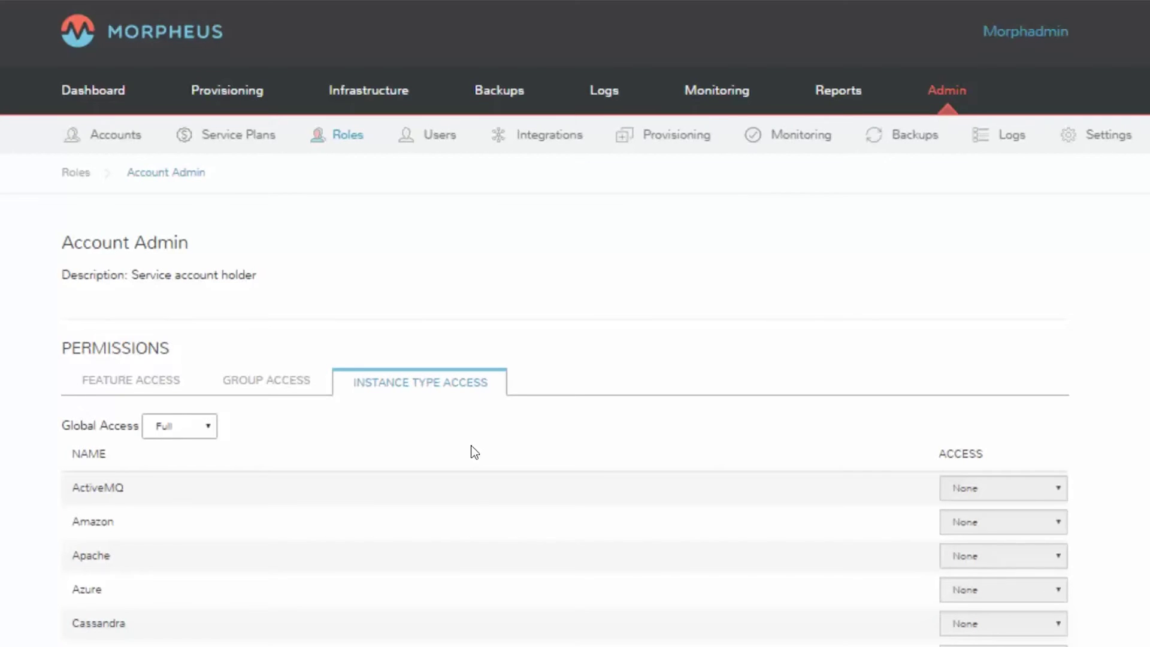
# Start a new role named Custom-Role, leaving the role to copy from unselected
pyautogui.click(350, 133)
pyautogui.click(1034, 257)
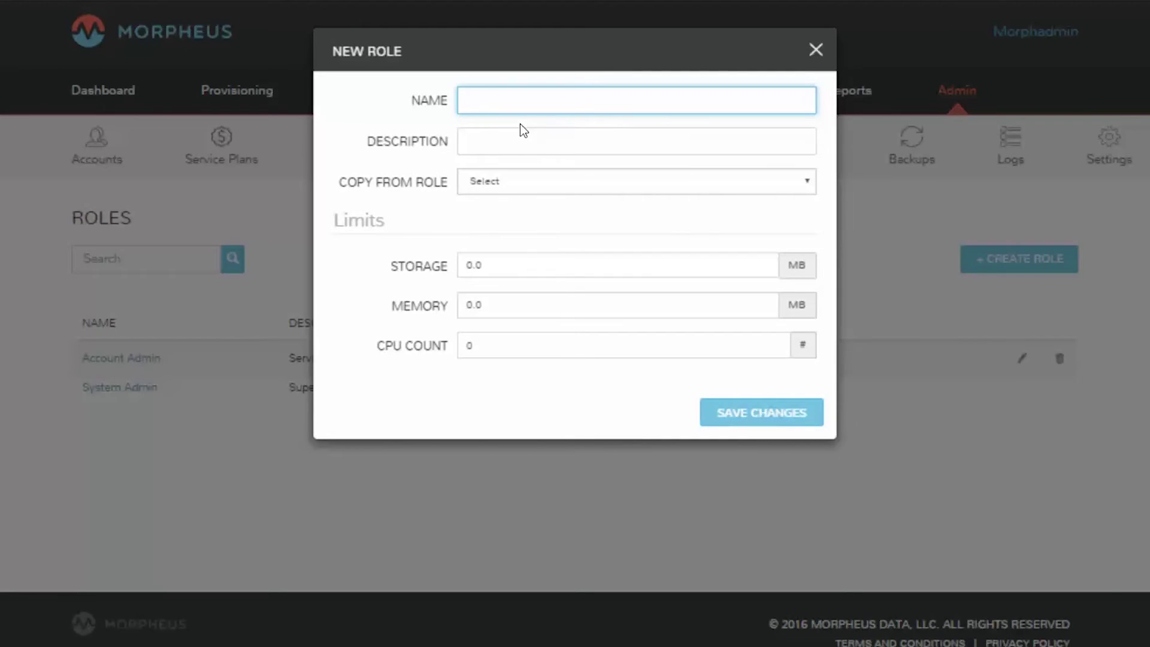
pyautogui.write('Cus')
pyautogui.press('Tab')
pyautogui.press('Tab')
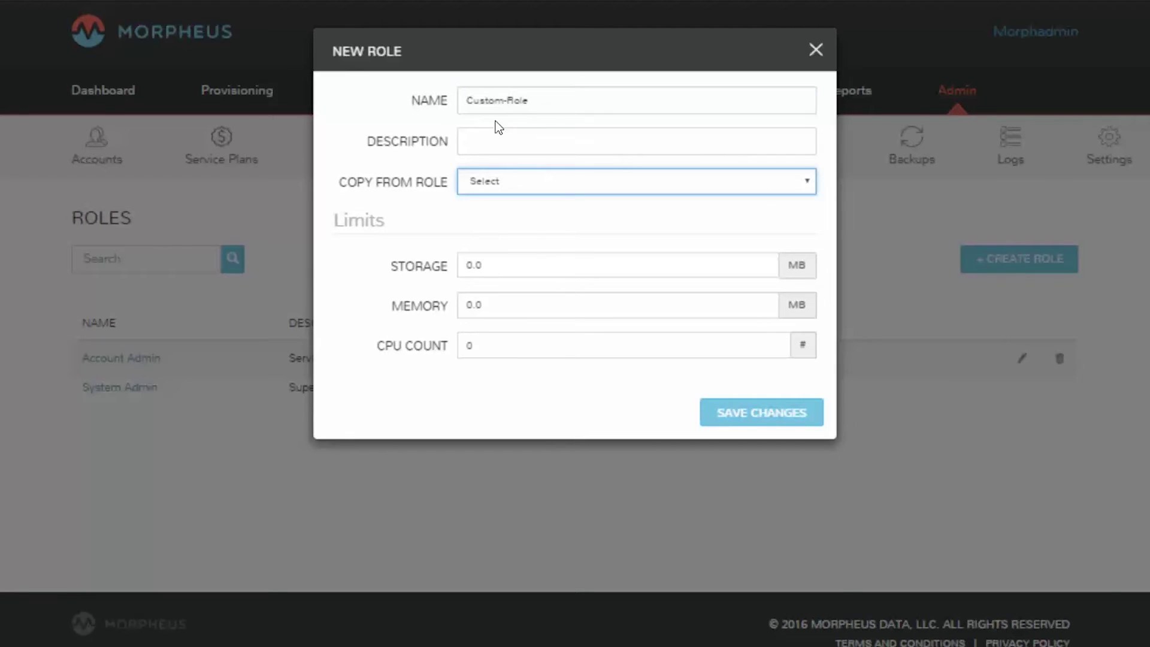
pyautogui.click(480, 181)
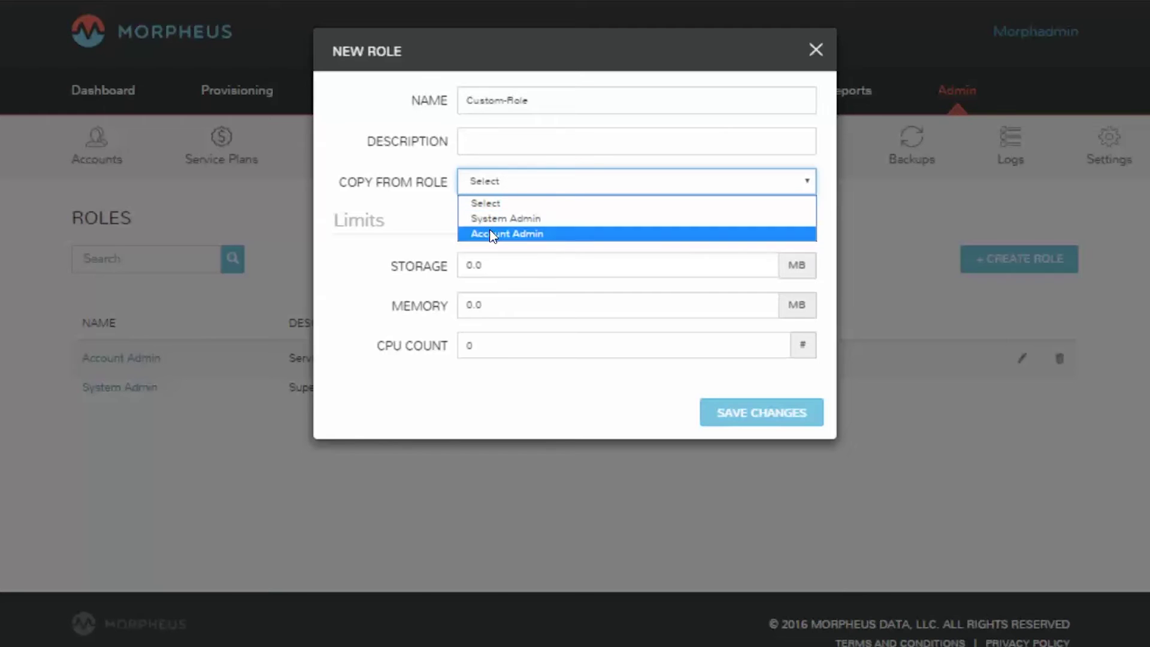
pyautogui.click(493, 202)
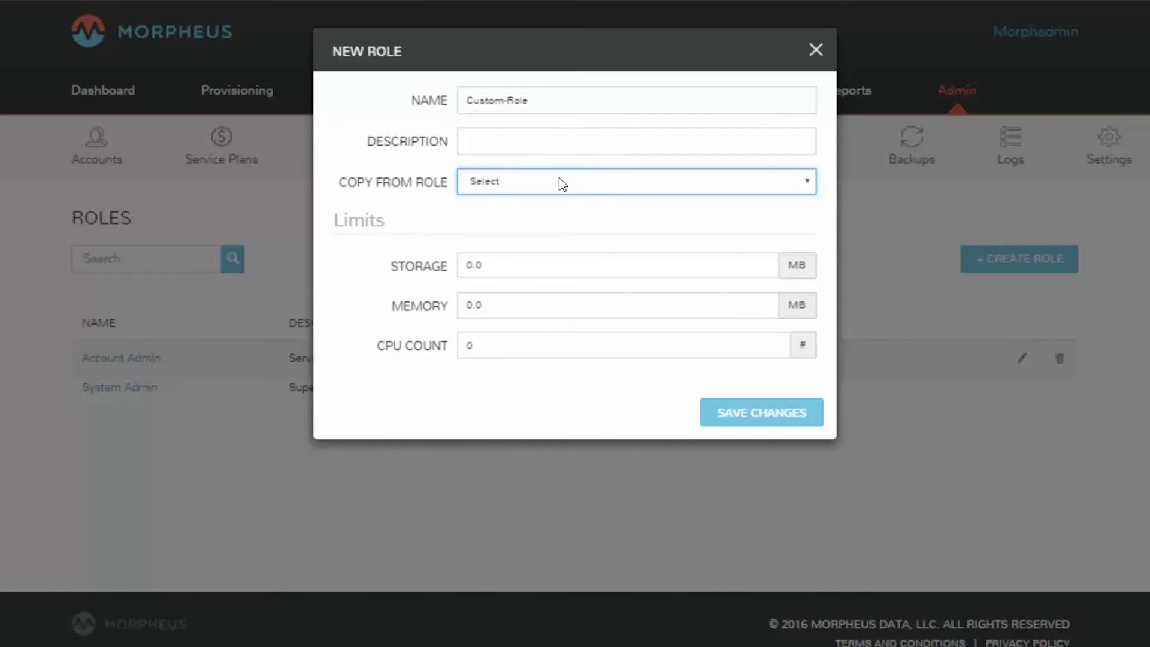
# Enter the description "Very Granular Permissions" for the new role and save it
pyautogui.click(562, 145)
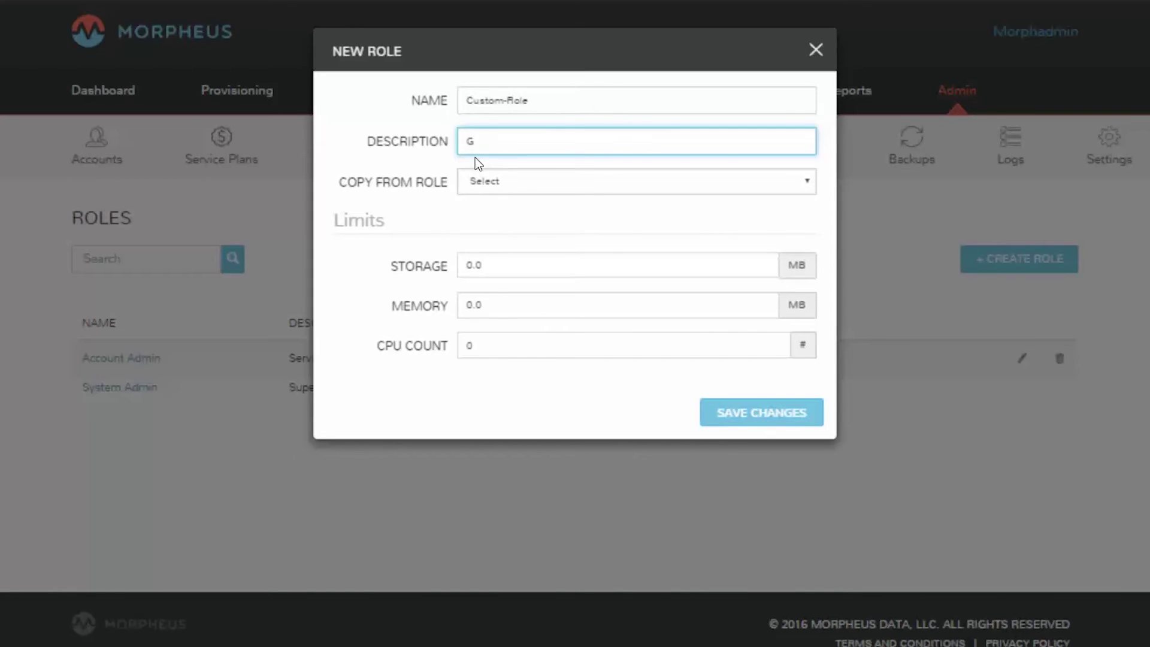
pyautogui.write('Very Granular Permision')
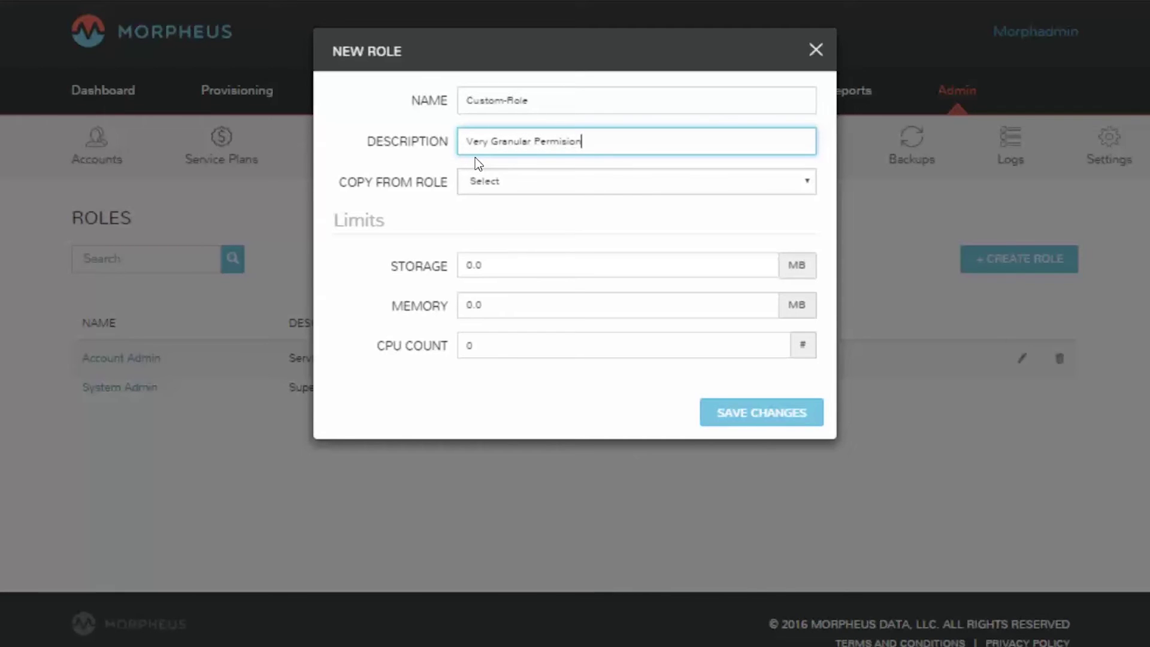
pyautogui.press('BackSpace')
pyautogui.press('BackSpace')
pyautogui.press('BackSpace')
pyautogui.write('sions')
pyautogui.click(779, 409)
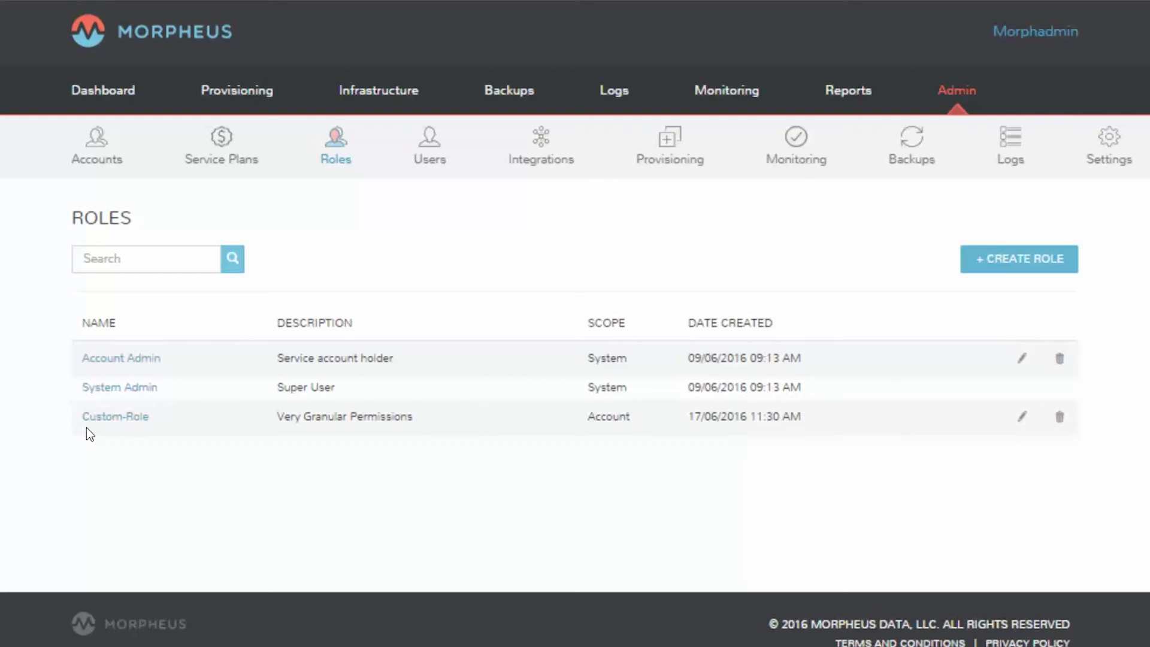
# Open Custom-Role and look through its feature access permissions
pyautogui.click(106, 418)
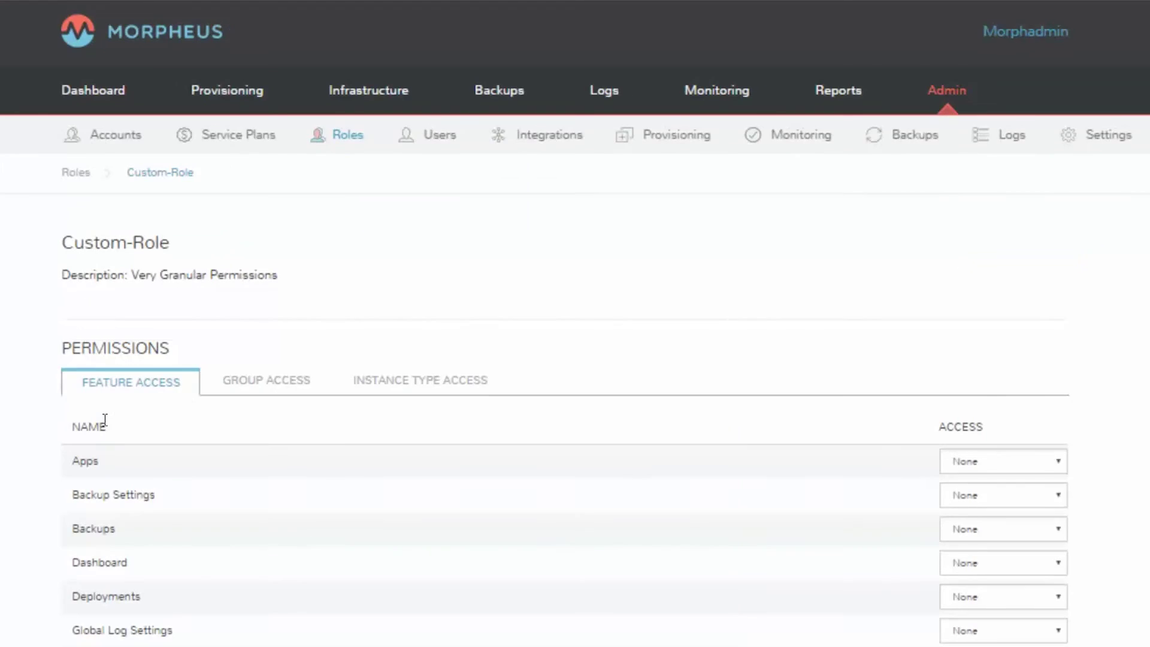
pyautogui.scroll(-4, 617, 314)
pyautogui.scroll(-4, 636, 323)
pyautogui.scroll(6, 636, 324)
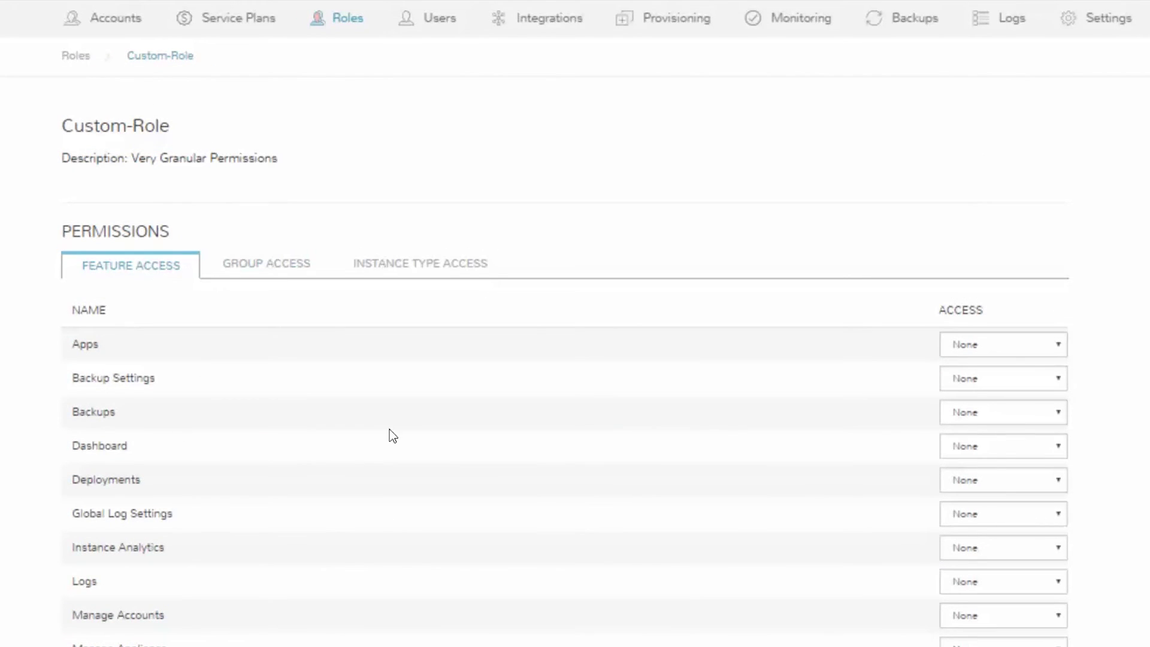
pyautogui.scroll(-2, 390, 428)
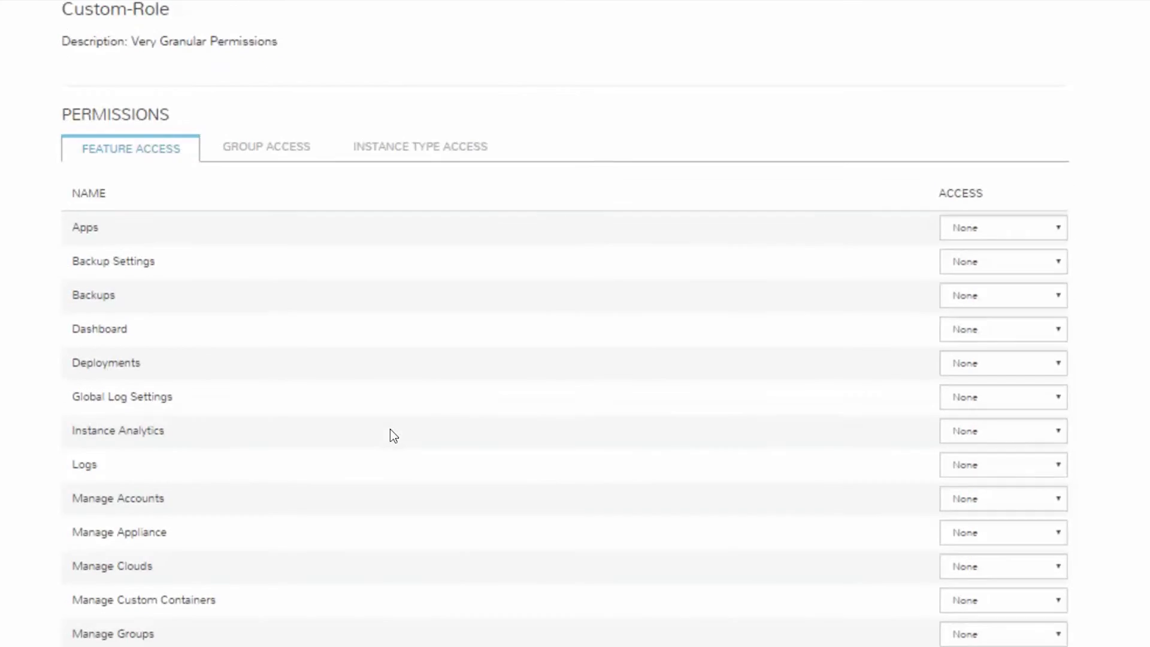
# Try Full access for the Apps feature, reset it to None, and look through the remaining features
pyautogui.click(987, 230)
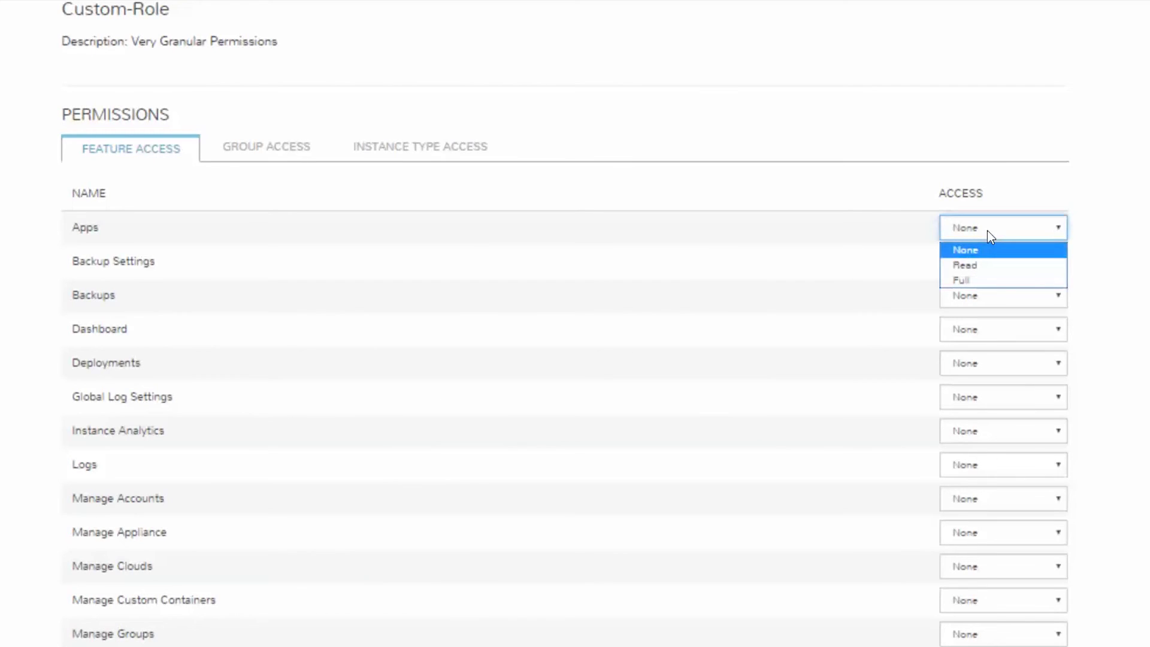
pyautogui.click(968, 280)
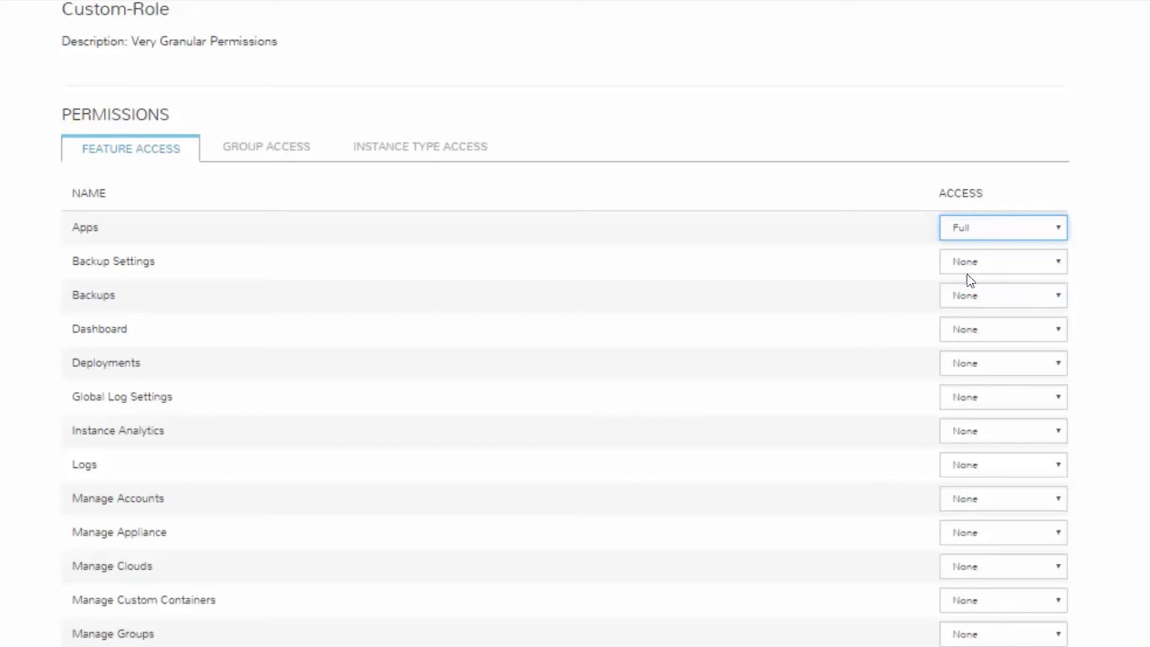
pyautogui.click(983, 234)
pyautogui.click(976, 251)
pyautogui.scroll(-8, 413, 389)
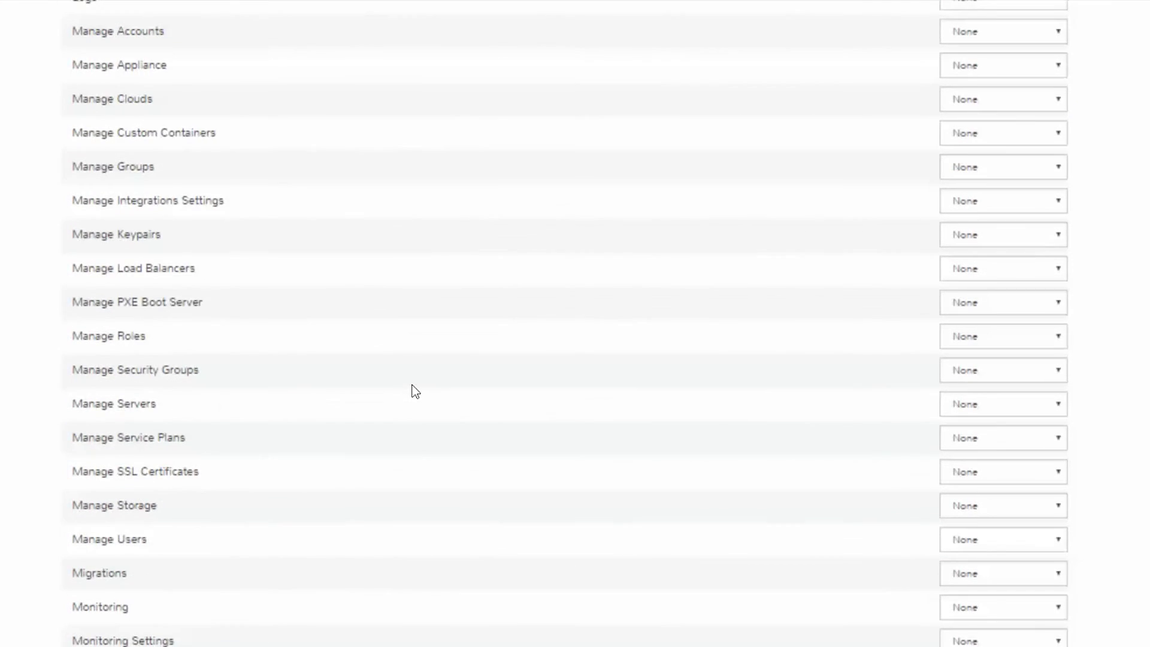
pyautogui.scroll(-5, 413, 390)
pyautogui.scroll(13, 412, 389)
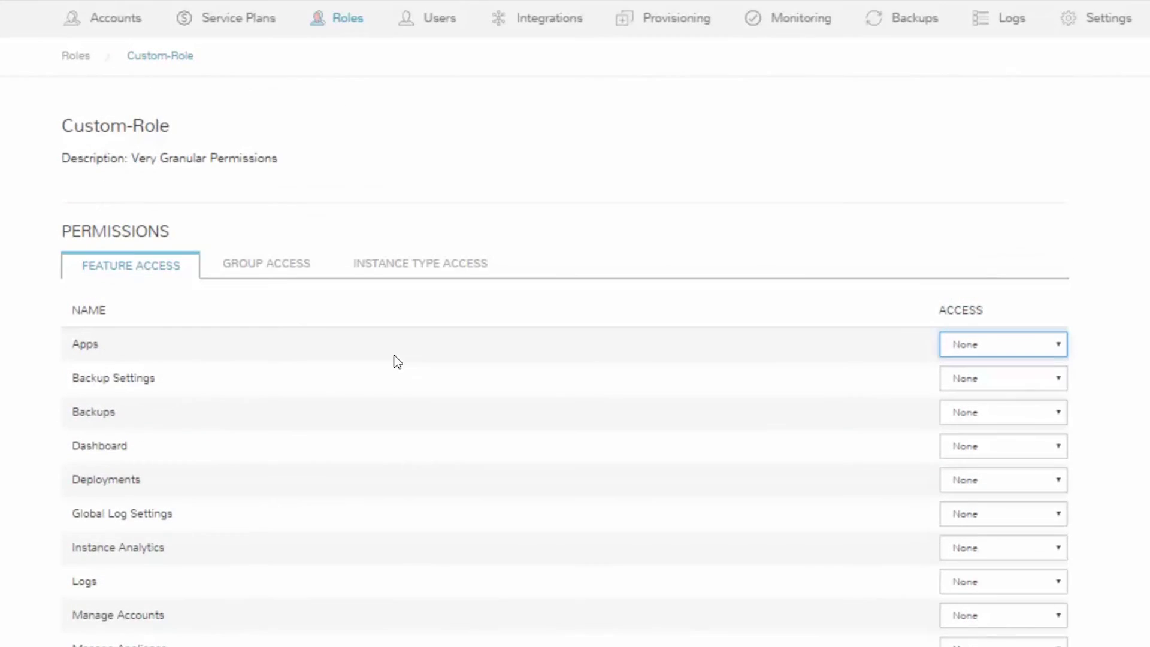
# Try Full as Custom-Role's global group access, and set it to Custom instead
pyautogui.click(278, 264)
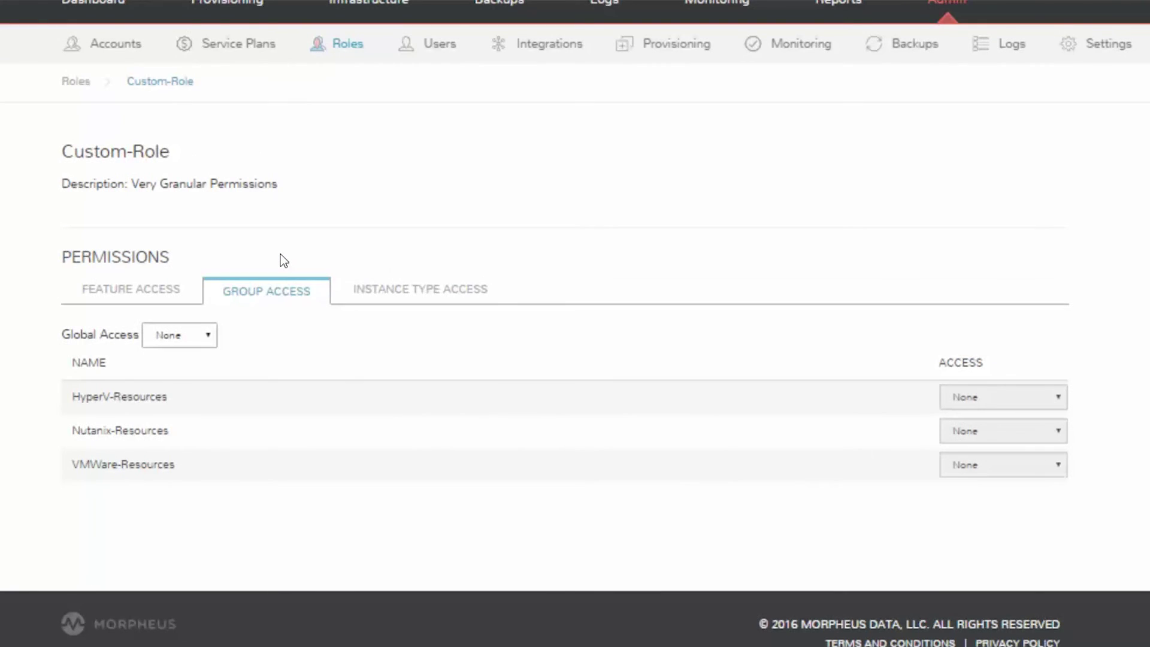
pyautogui.click(186, 333)
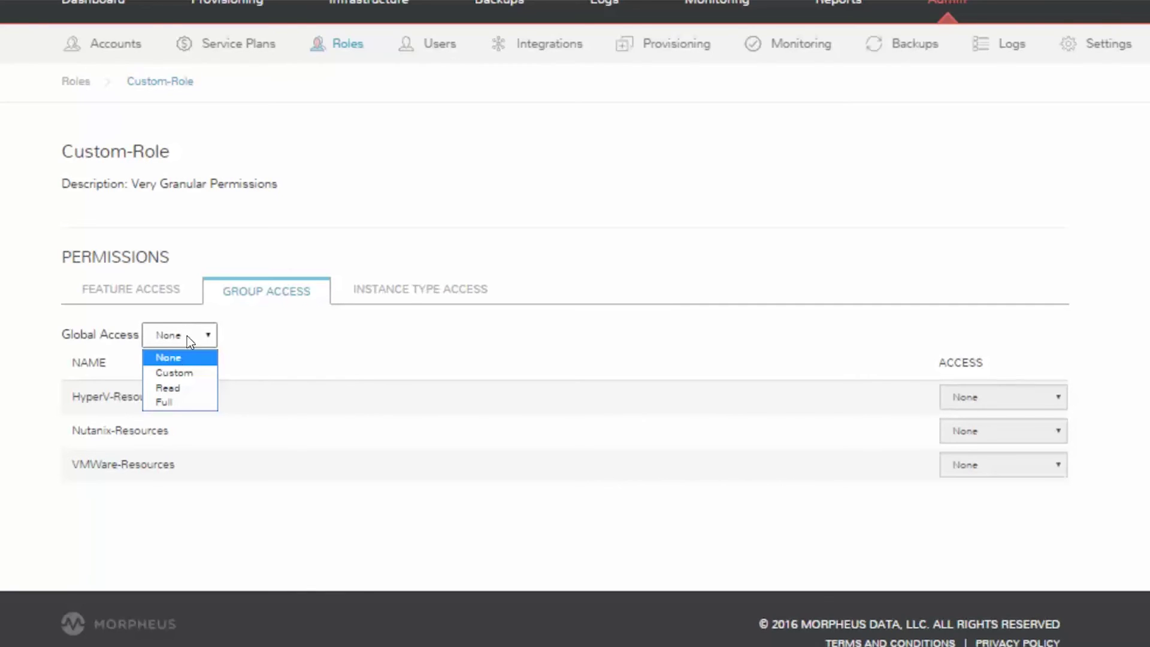
pyautogui.click(174, 402)
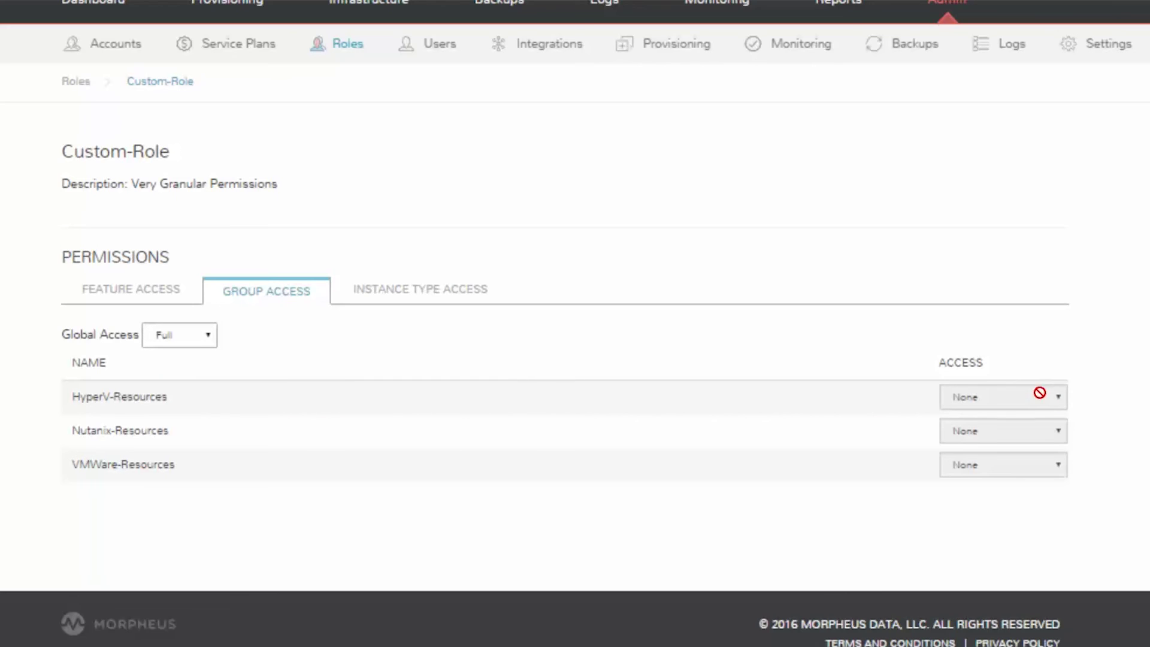
pyautogui.click(181, 340)
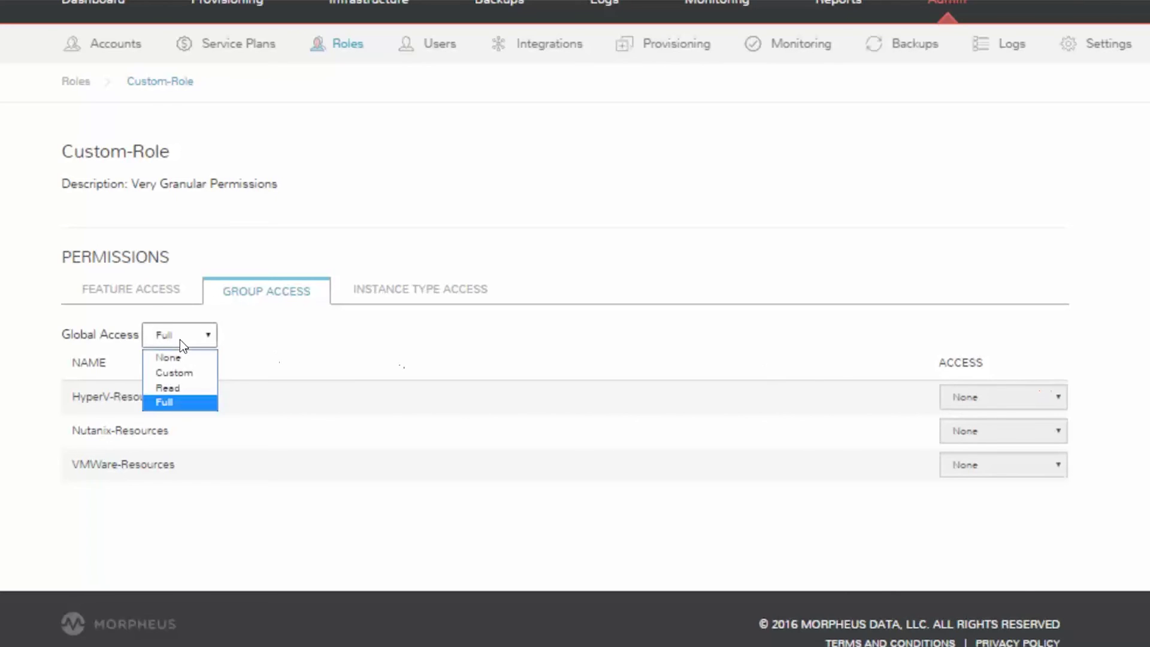
pyautogui.click(185, 372)
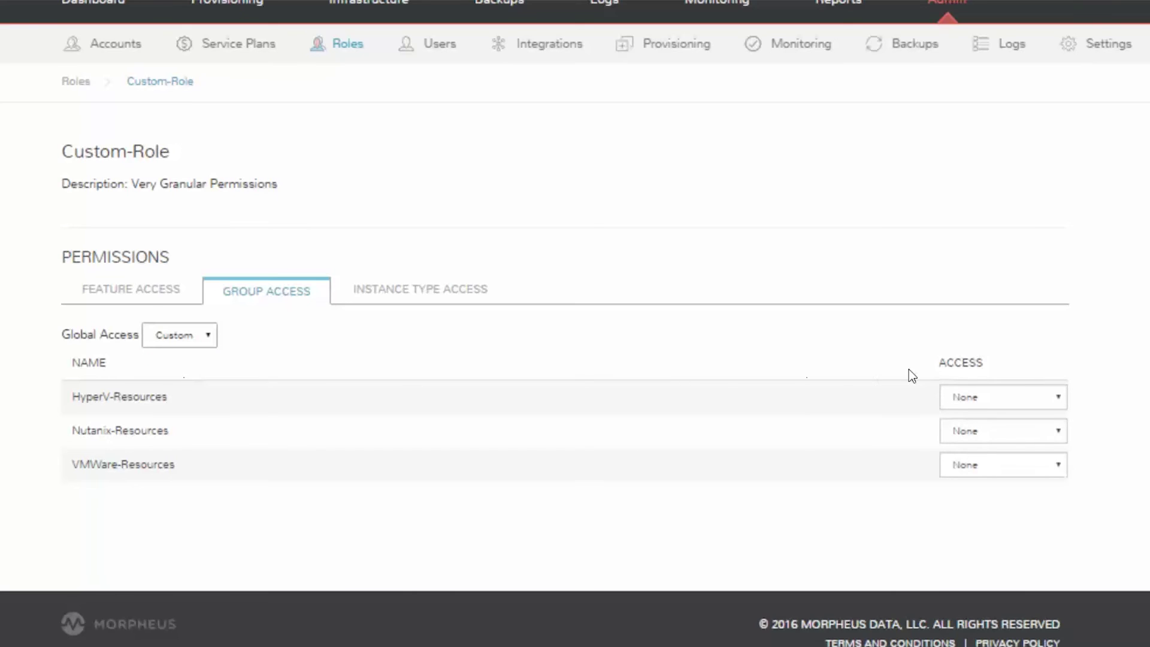
# Try Read and Full access for the HyperV-Resources group, and return it to None
pyautogui.click(1037, 397)
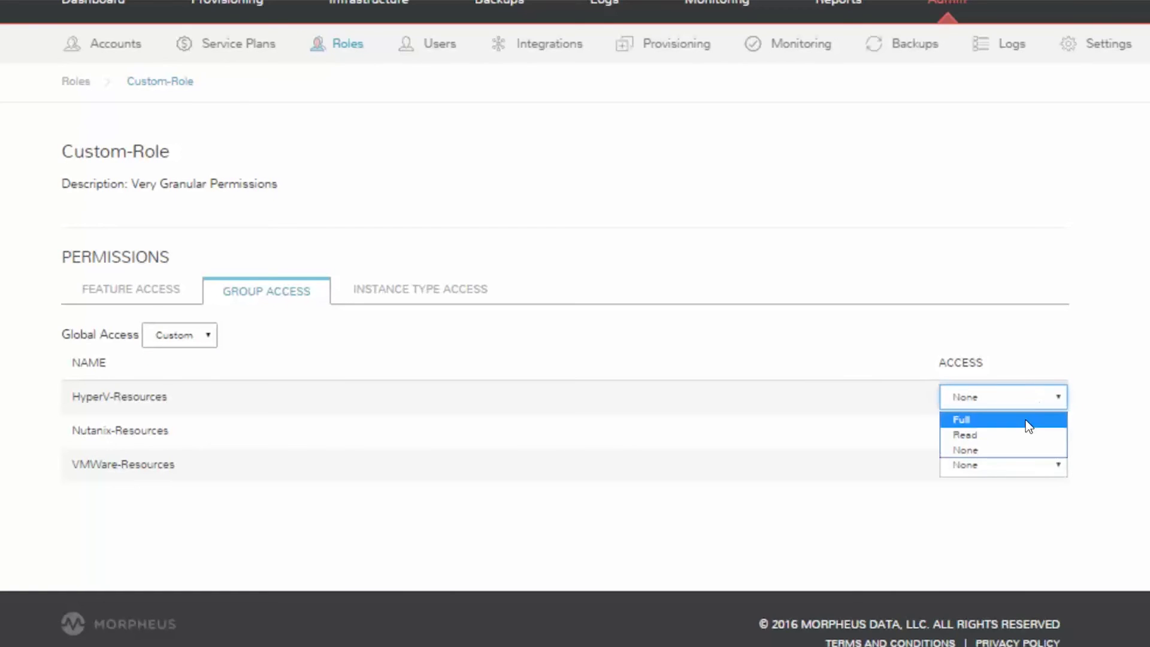
pyautogui.click(1023, 434)
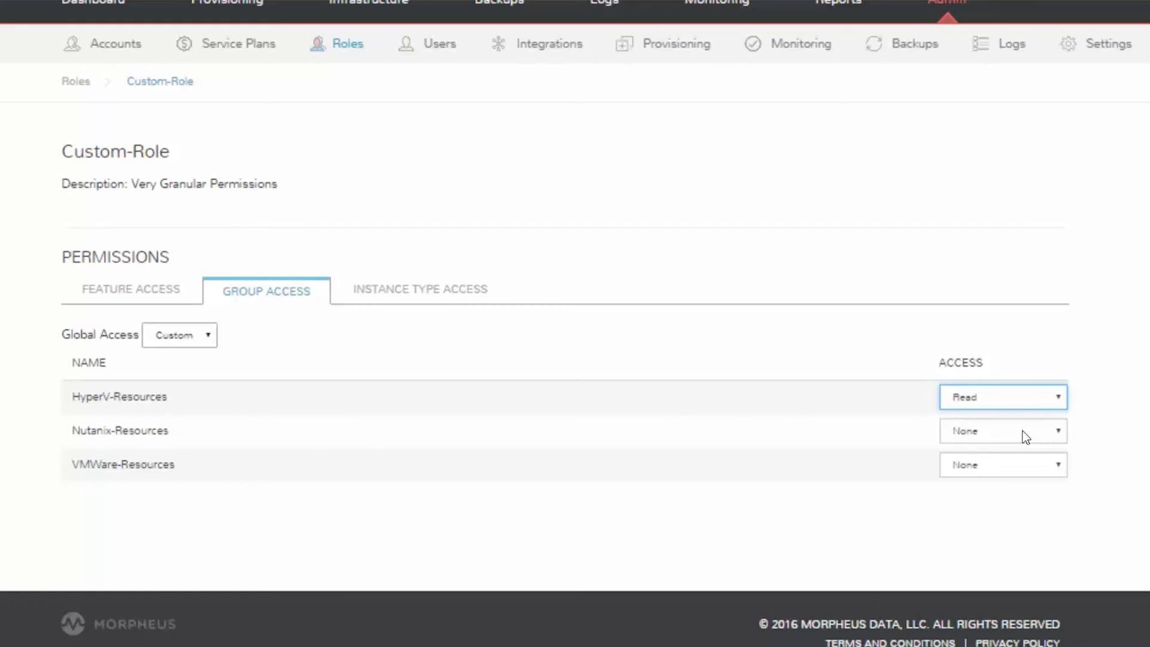
pyautogui.click(1022, 402)
pyautogui.click(973, 419)
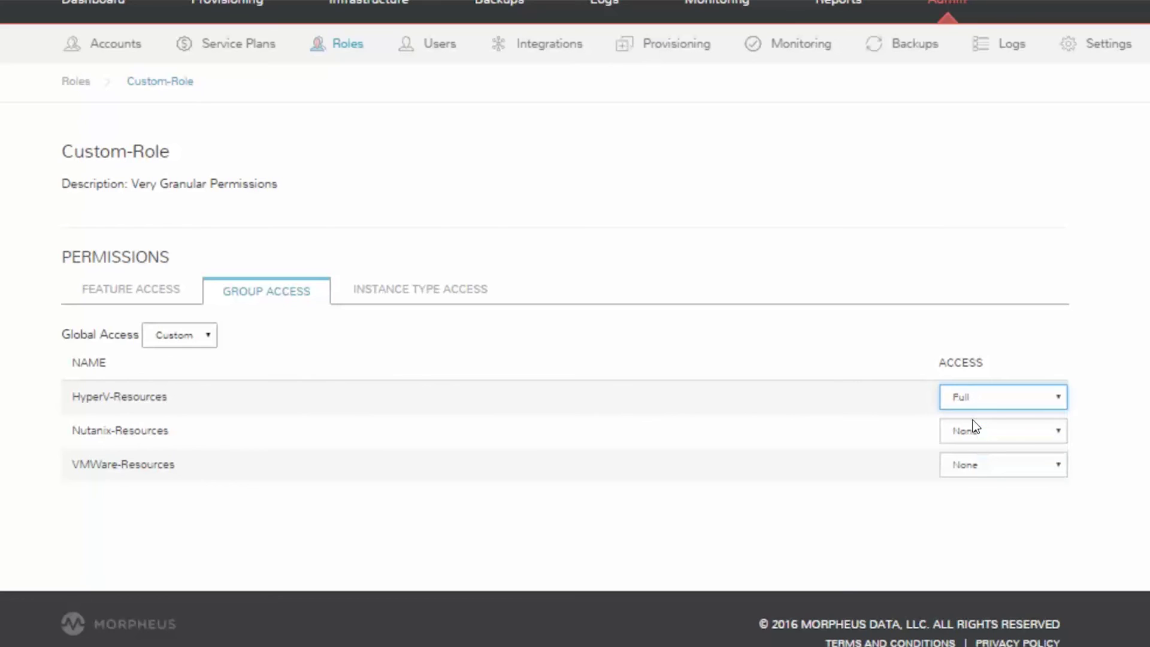
pyautogui.click(958, 390)
pyautogui.click(960, 447)
# Examine the instance types listed in Custom-Role's instance type access permissions
pyautogui.click(459, 294)
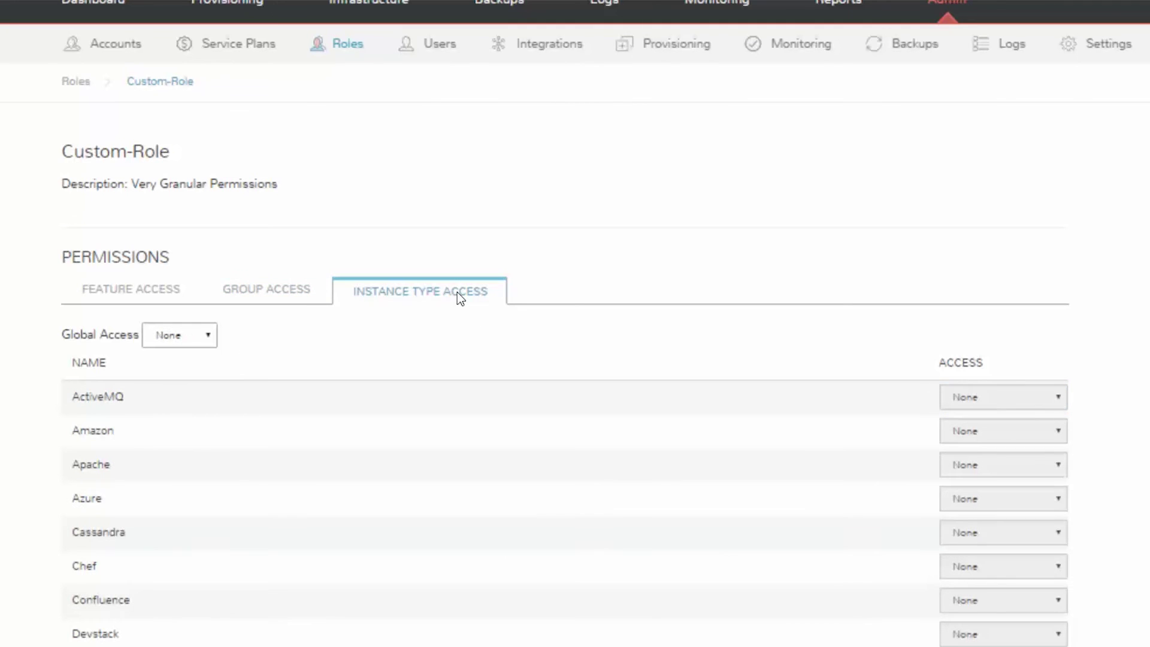
pyautogui.scroll(-5, 459, 292)
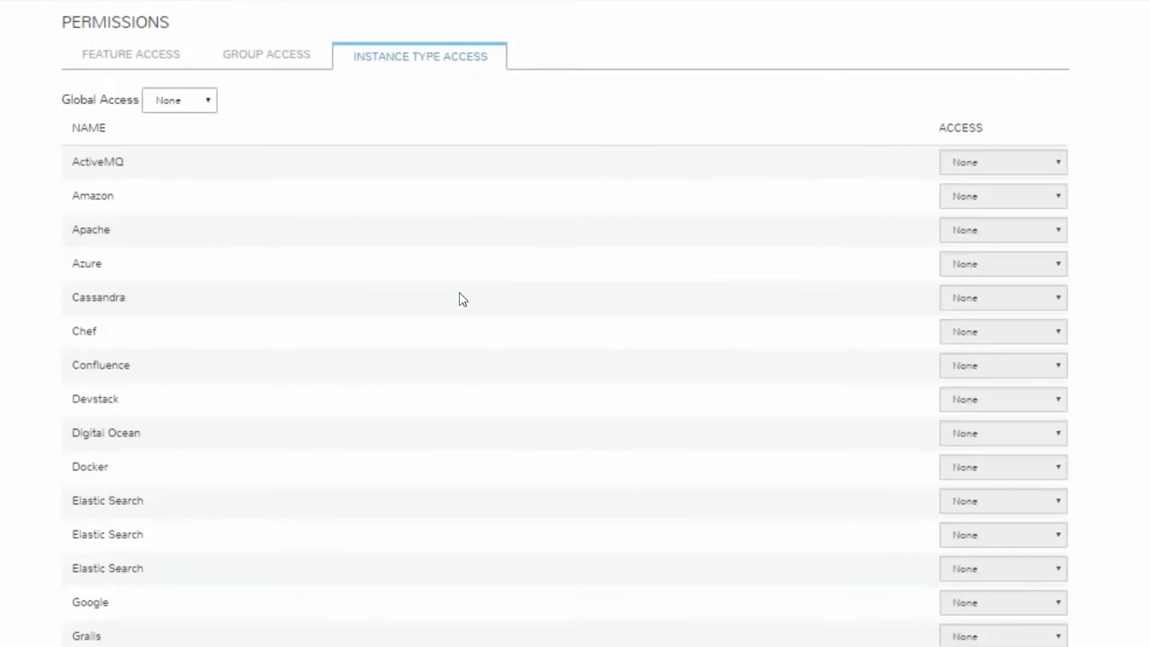
pyautogui.scroll(3, 459, 293)
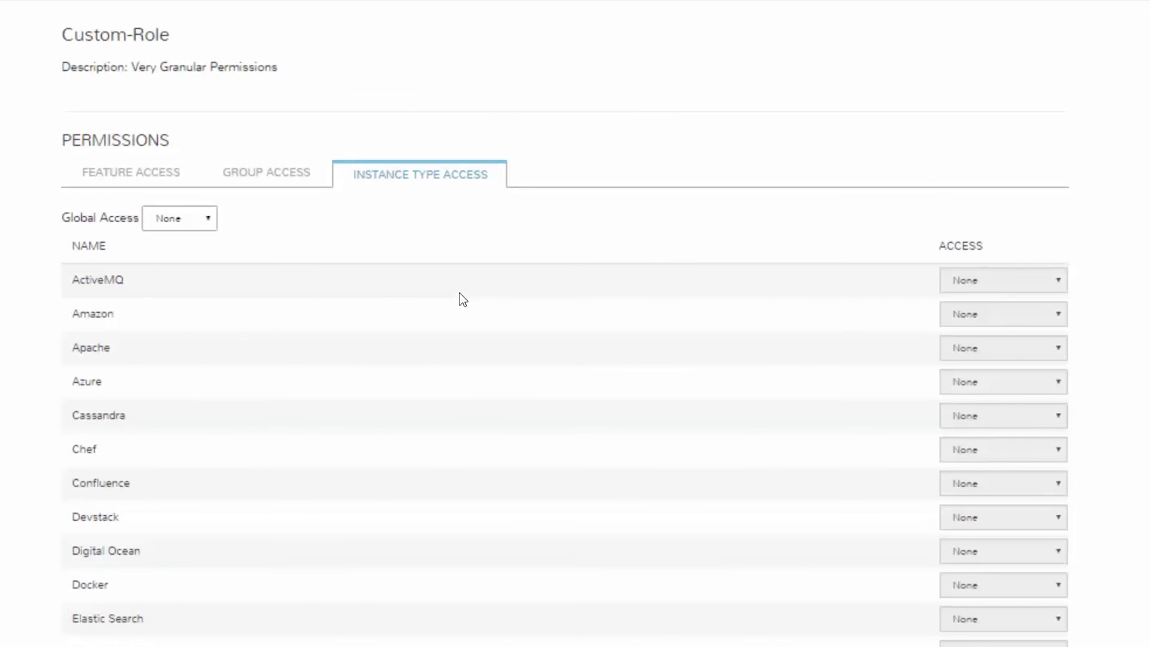
pyautogui.scroll(-6, 459, 293)
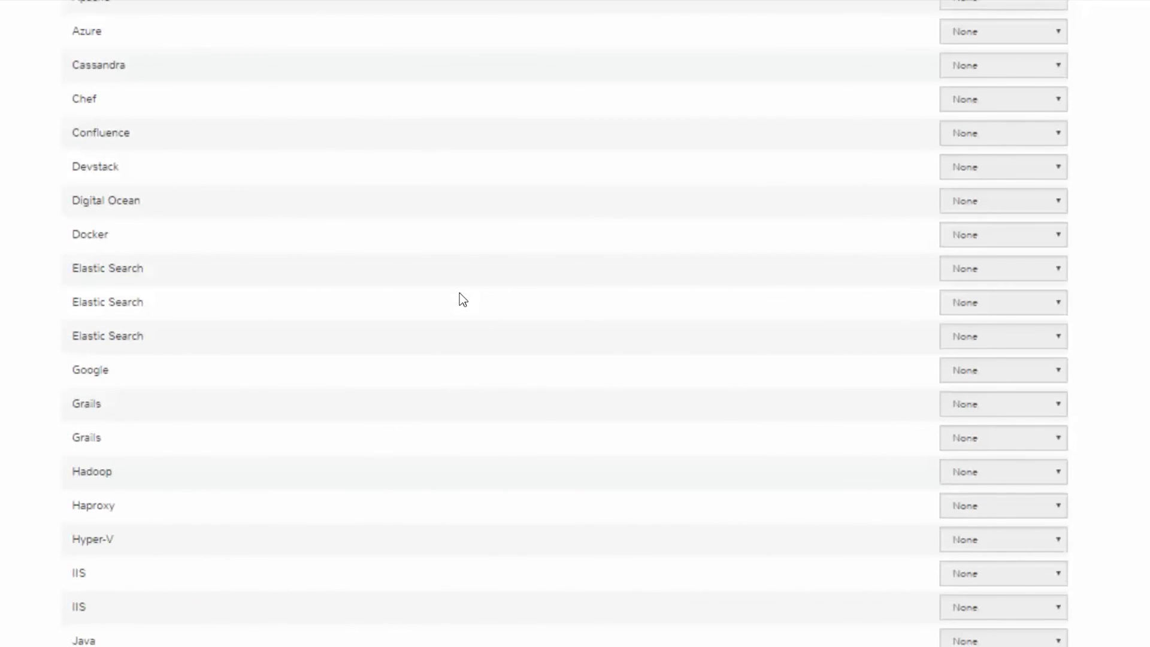
pyautogui.scroll(-4, 459, 294)
pyautogui.scroll(-4, 459, 293)
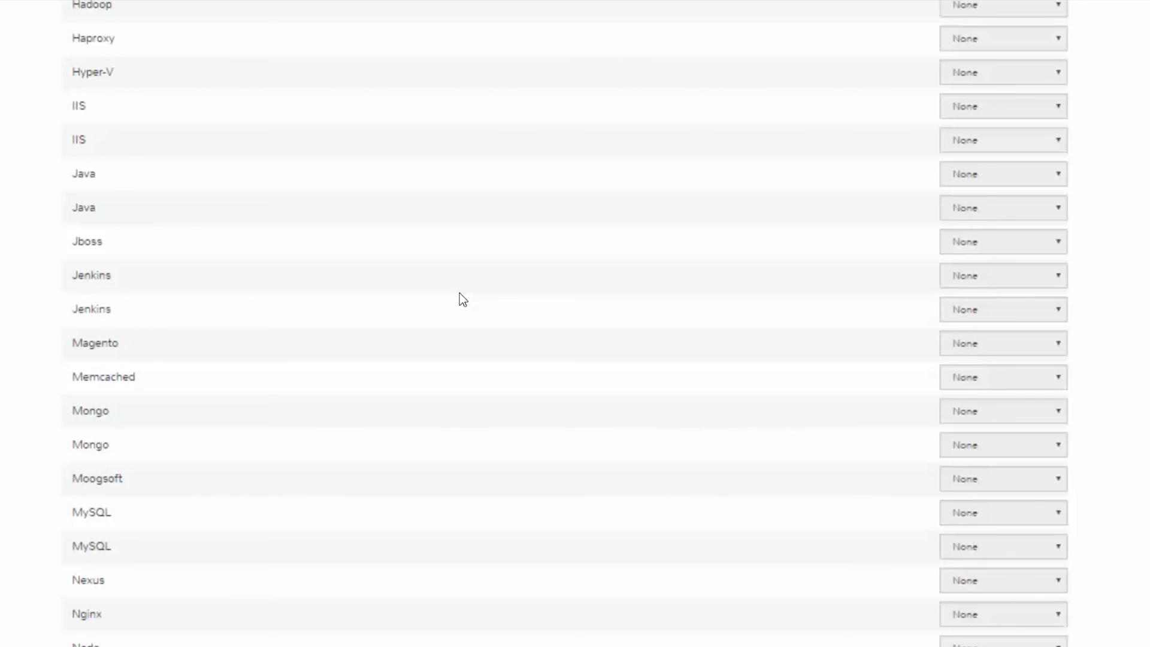
pyautogui.scroll(13, 472, 283)
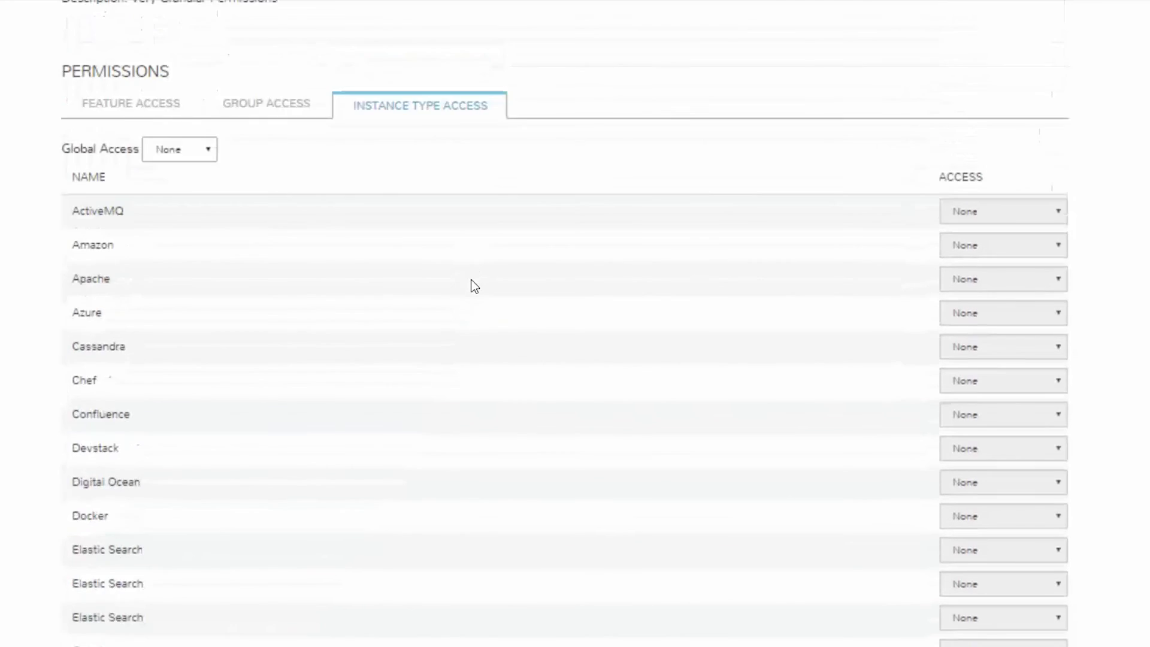
pyautogui.scroll(5, 472, 284)
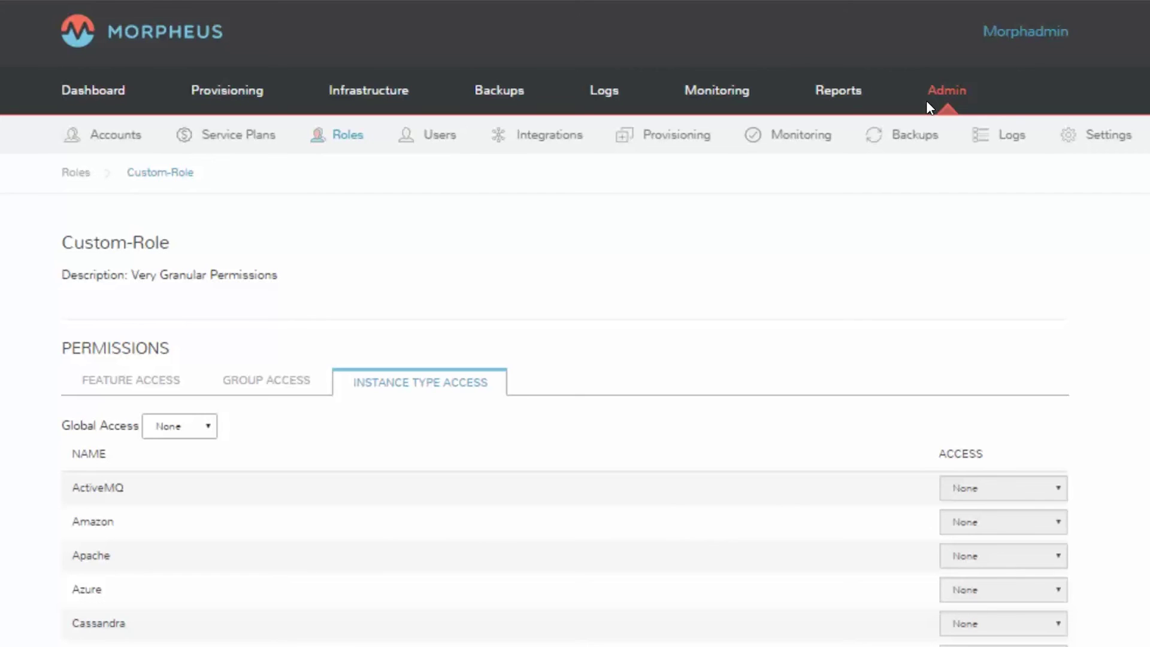
# Open the signed-in administrator's account options
pyautogui.click(1020, 34)
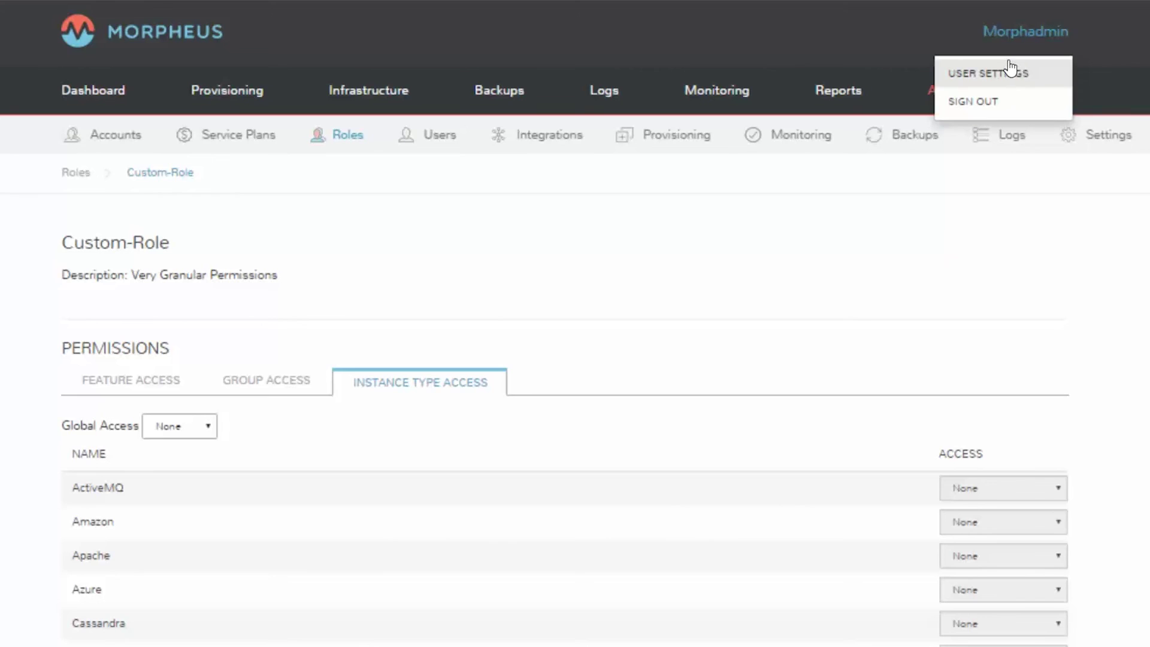